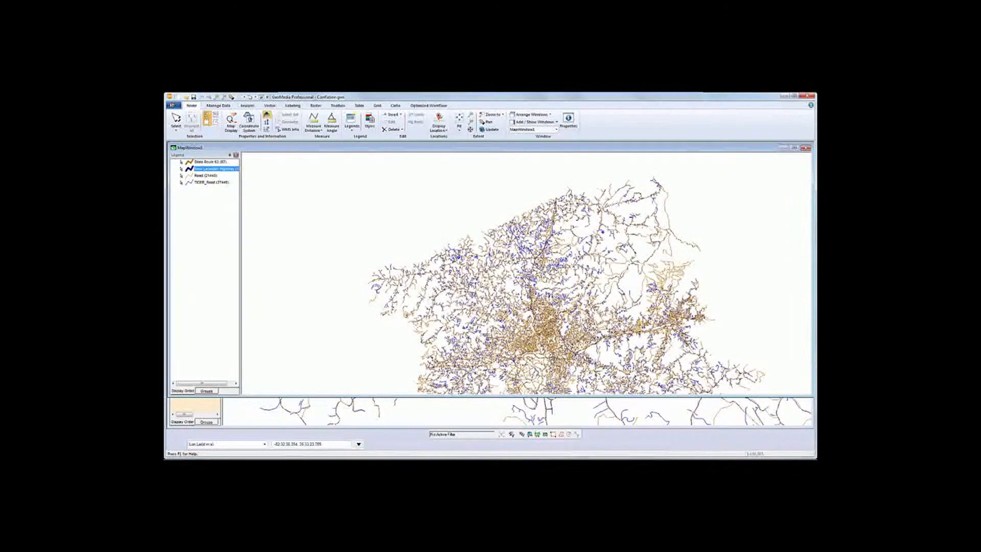
# Step: Turn off the display of the State Route 63 and New Leicester Highway legend entries in MapWindow1
pyautogui.scroll(1, 550, 358)
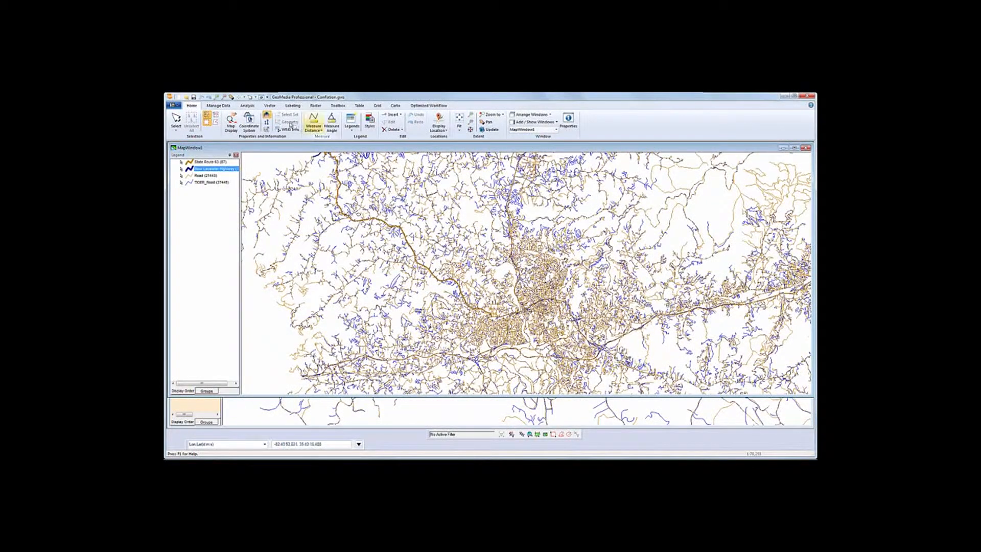
pyautogui.click(232, 98)
pyautogui.moveTo(326, 163); pyautogui.dragTo(313, 175)
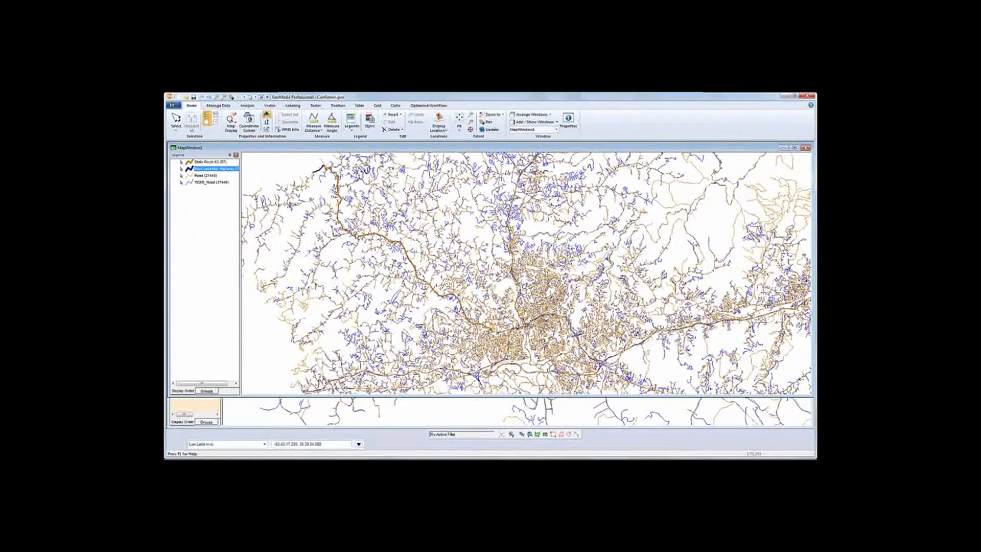
pyautogui.scroll(2, 353, 232)
pyautogui.scroll(2, 353, 232)
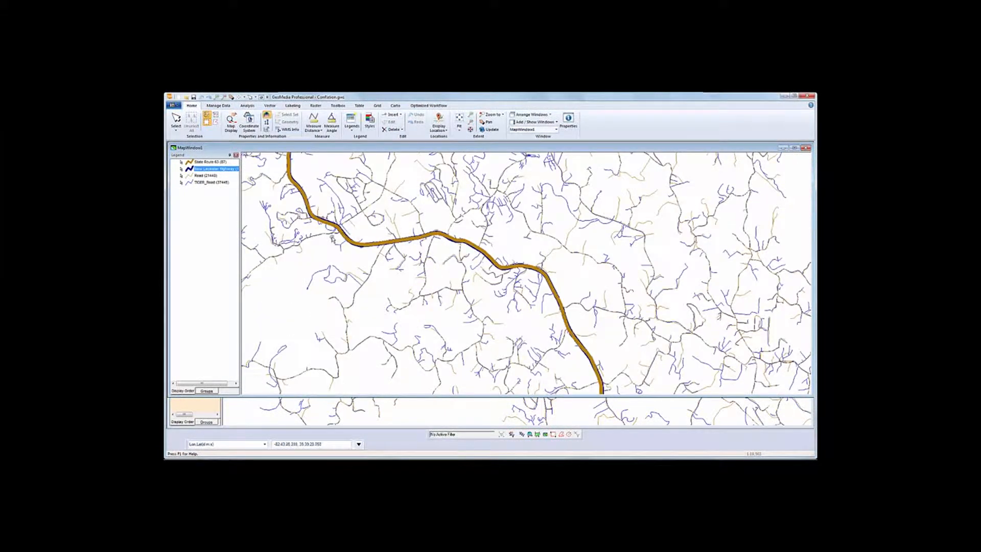
pyautogui.keyDown('ctrl'); pyautogui.click(193, 163); pyautogui.keyUp('ctrl')
pyautogui.rightClick(194, 163)
pyautogui.click(204, 170)
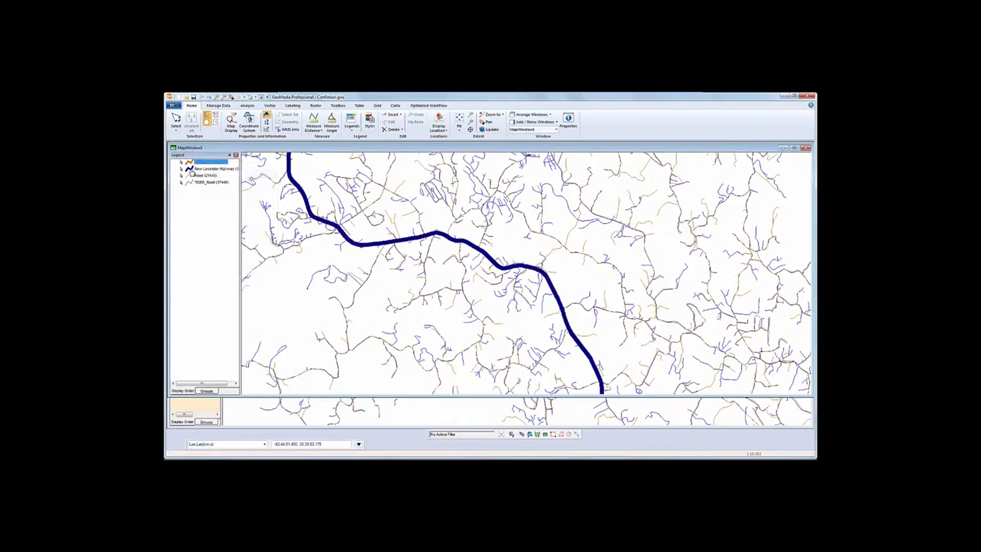
pyautogui.rightClick(194, 175)
pyautogui.click(200, 181)
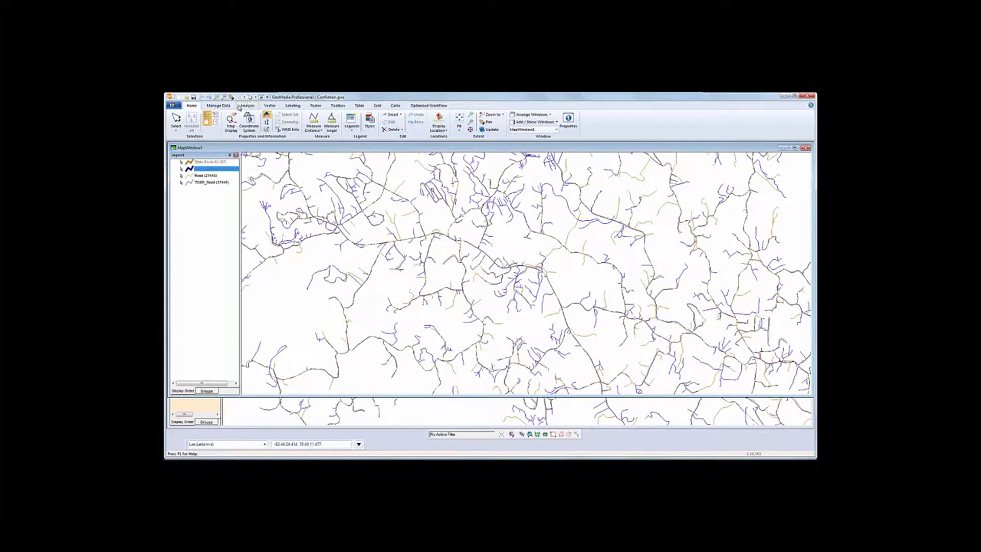
# Step: Compare the Road and TIGER_Road lines up close along the highway corridor
pyautogui.click(216, 99)
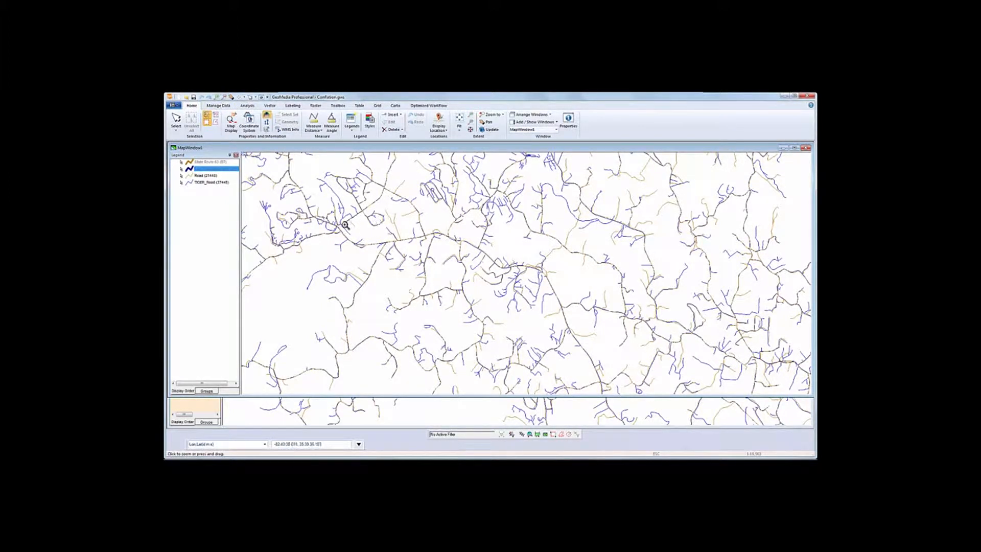
pyautogui.moveTo(341, 222); pyautogui.dragTo(456, 254)
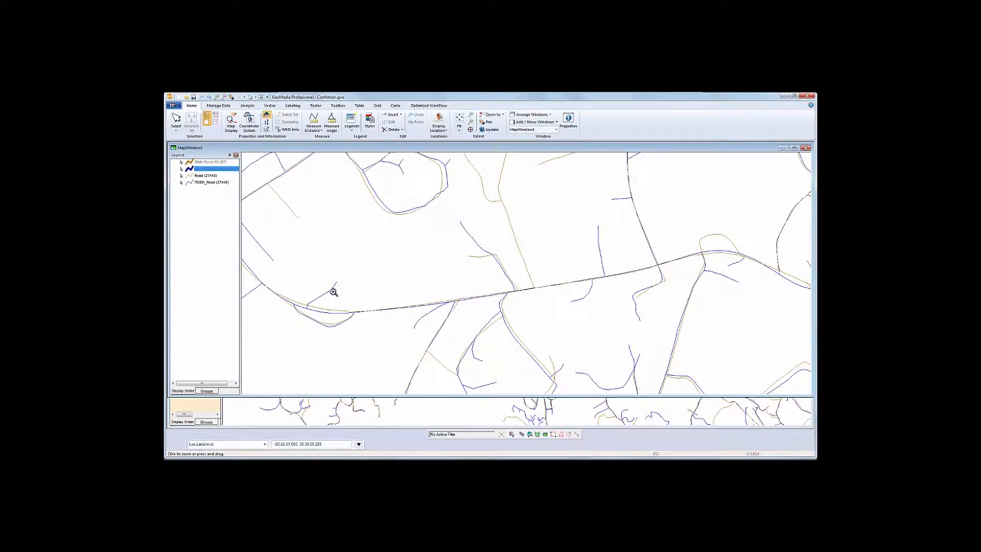
pyautogui.press('Escape')
pyautogui.click(232, 98)
pyautogui.moveTo(719, 258); pyautogui.dragTo(428, 193)
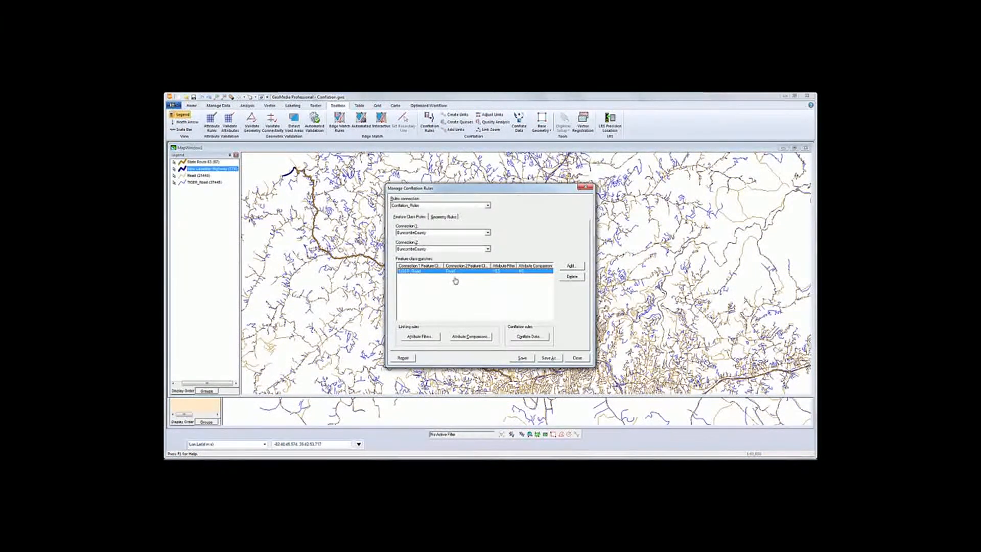
# Step: Review the attribute filters, conflate data rules and line-to-line geometry rules for the TIGER_Road and Road match
pyautogui.click(420, 337)
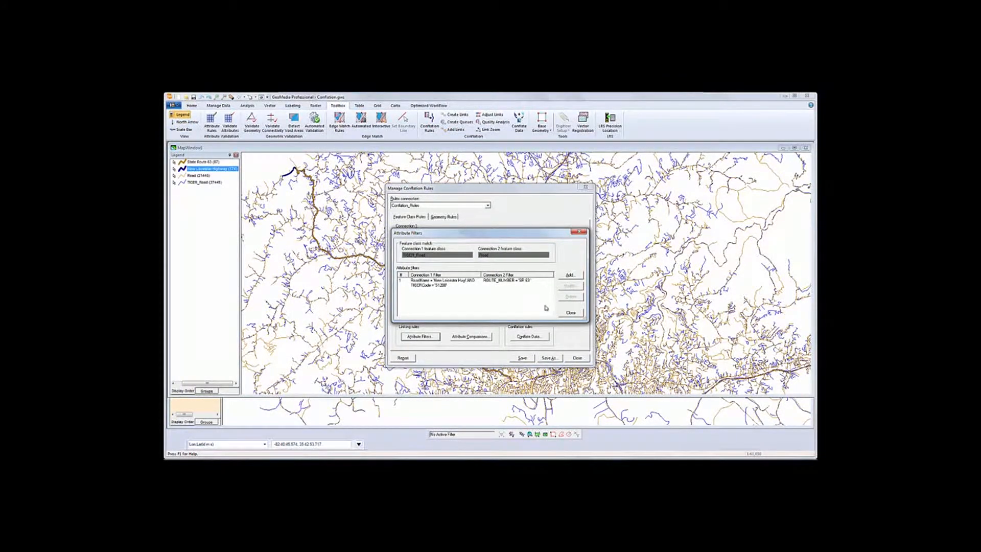
pyautogui.click(570, 312)
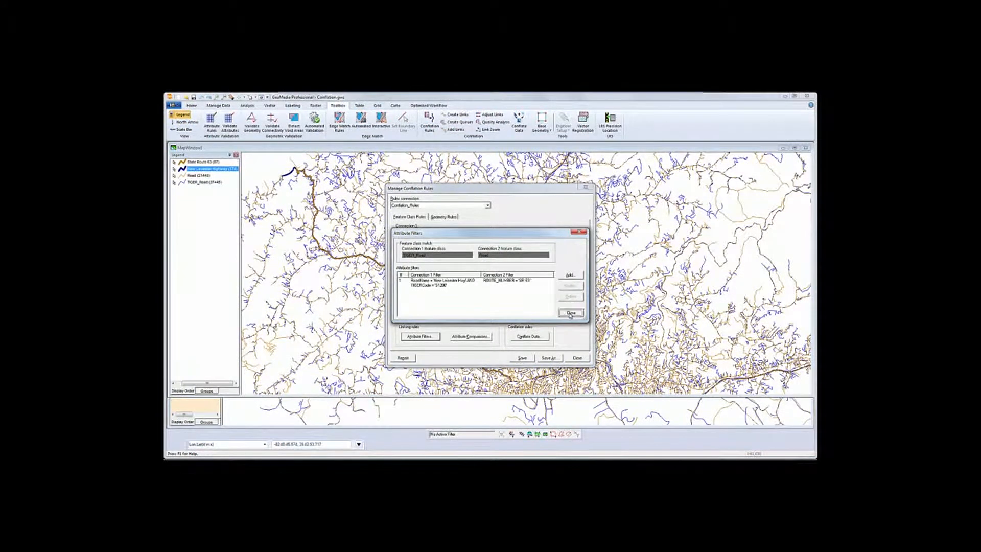
pyautogui.click(536, 337)
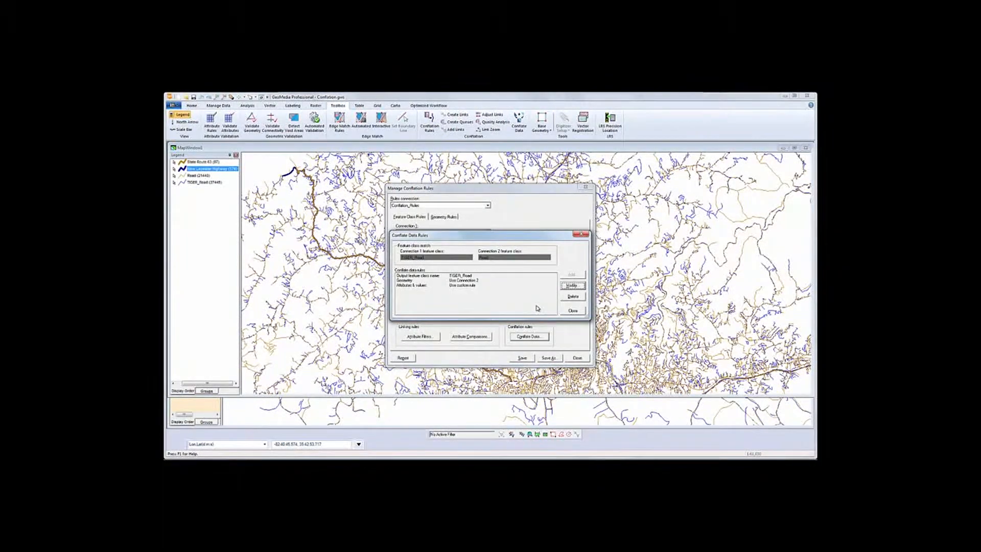
pyautogui.click(573, 310)
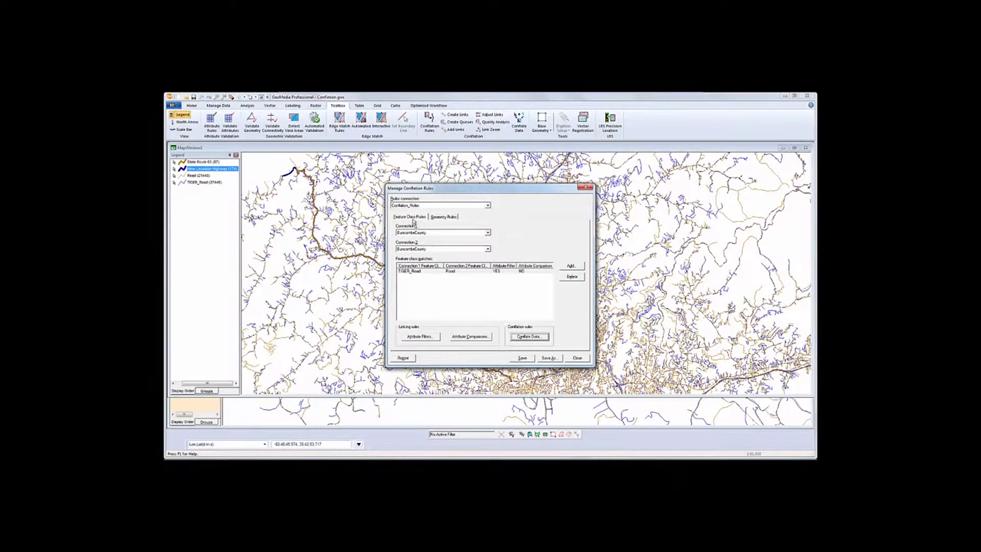
pyautogui.click(448, 220)
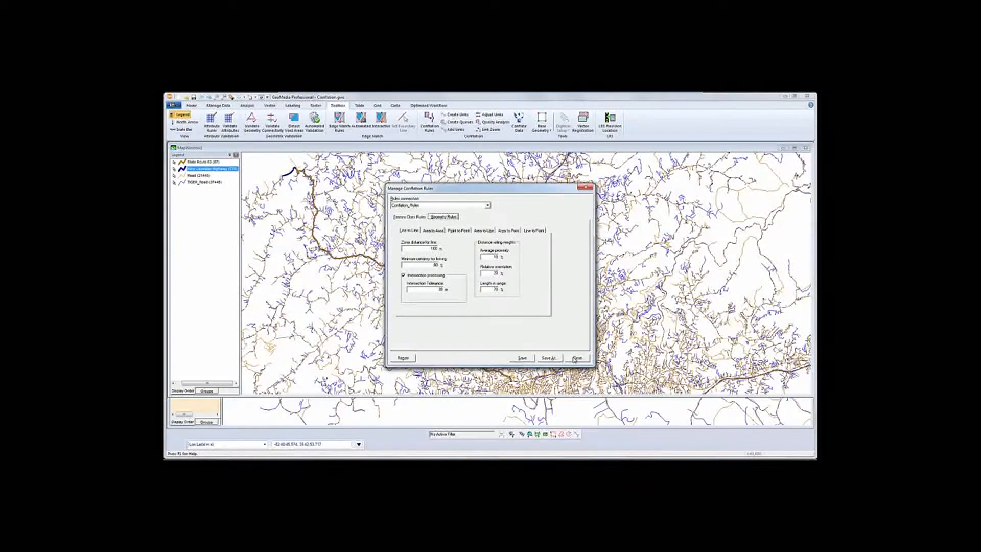
pyautogui.click(394, 218)
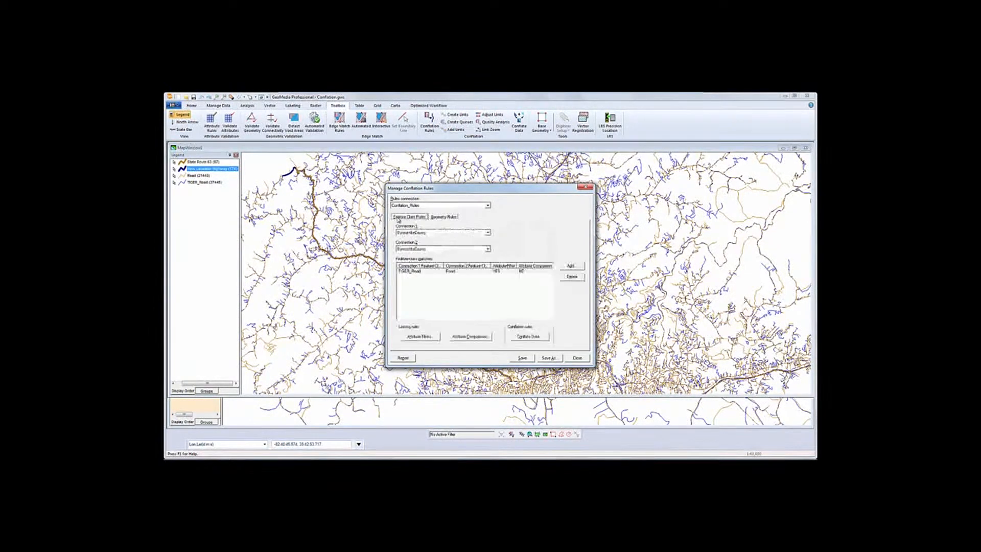
pyautogui.click(577, 358)
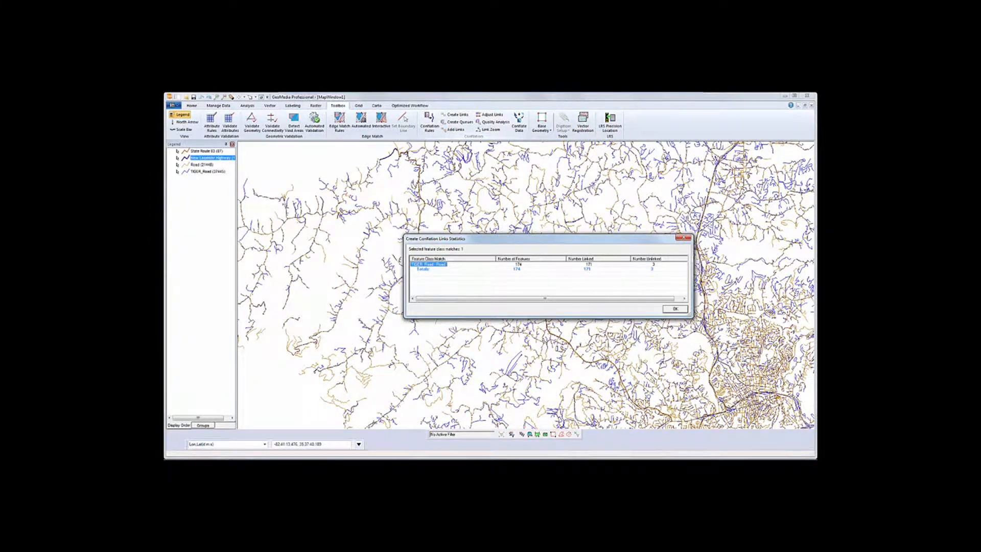
# Step: Dismiss the link statistics and create conflation link queues from the State Route 63 link set in the Links connection
pyautogui.click(674, 309)
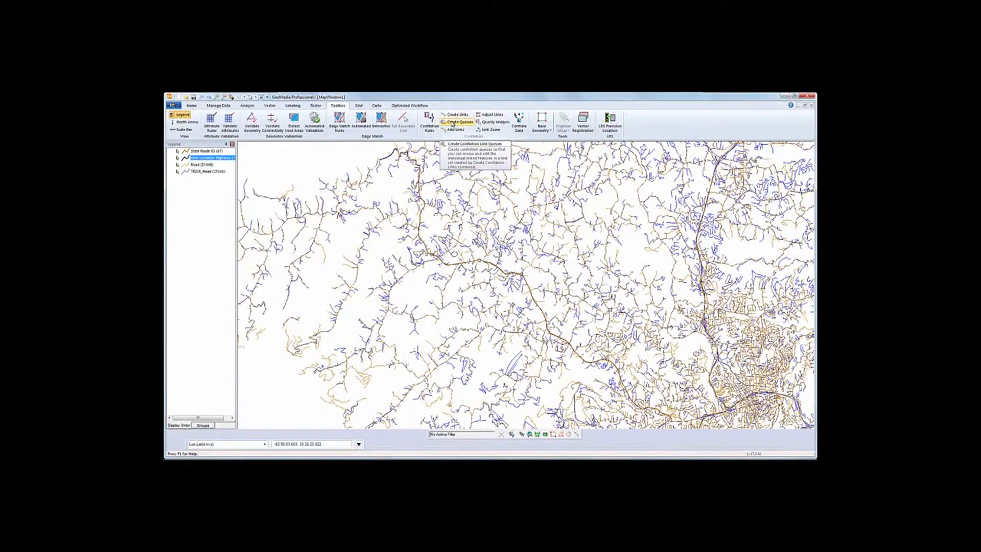
pyautogui.click(453, 122)
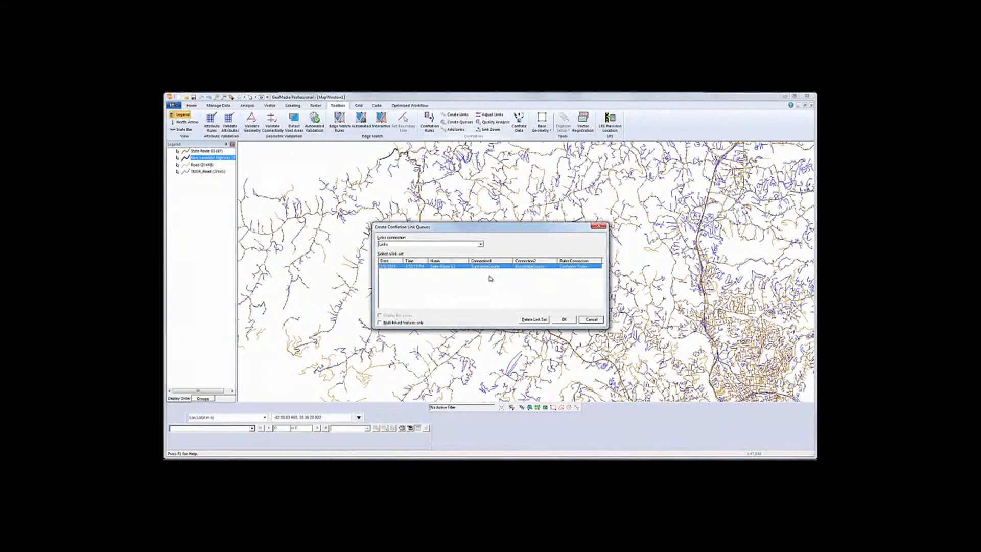
pyautogui.click(564, 320)
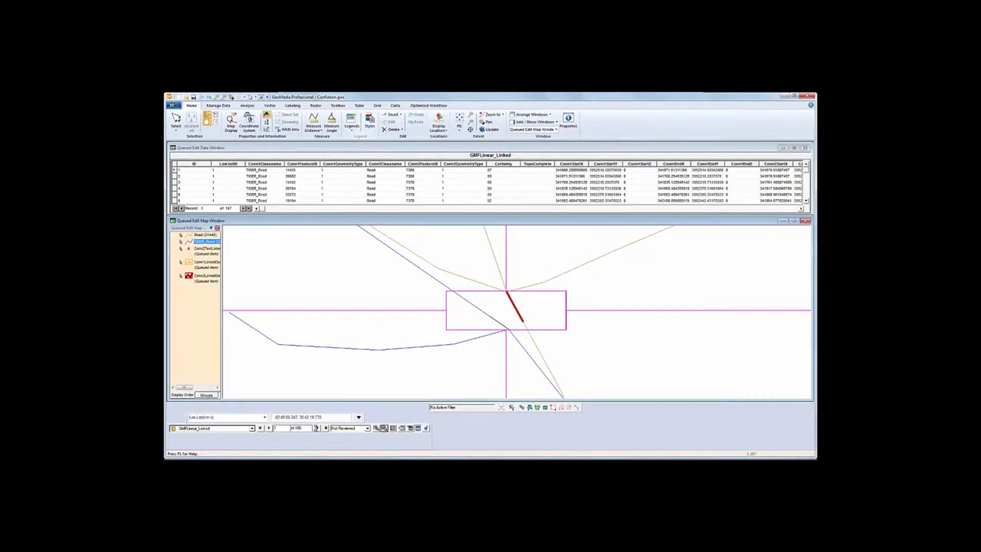
# Step: Review the queued links in GMFLinear_Linked one by one, comparing the paired geometries and each link's certainty
pyautogui.click(317, 428)
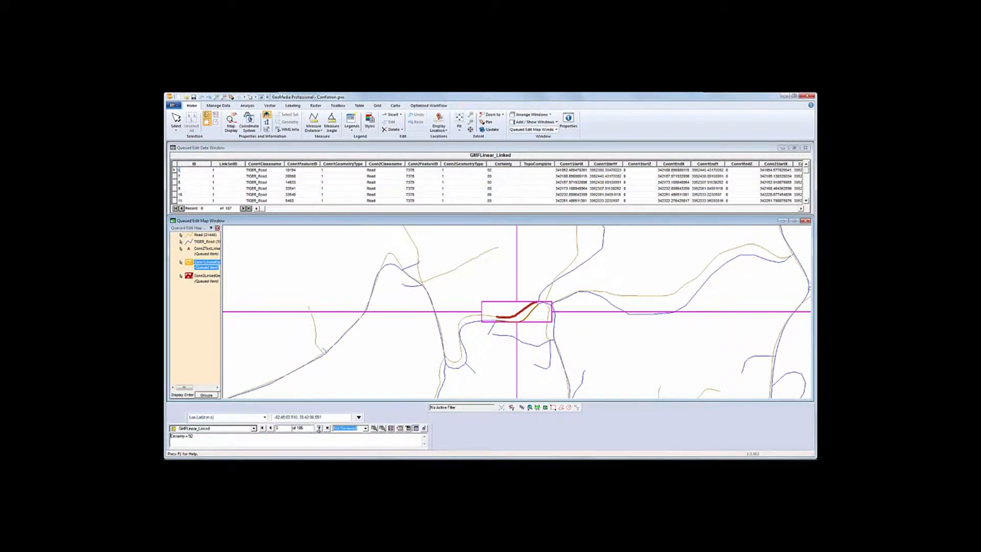
pyautogui.click(319, 428)
pyautogui.click(319, 428)
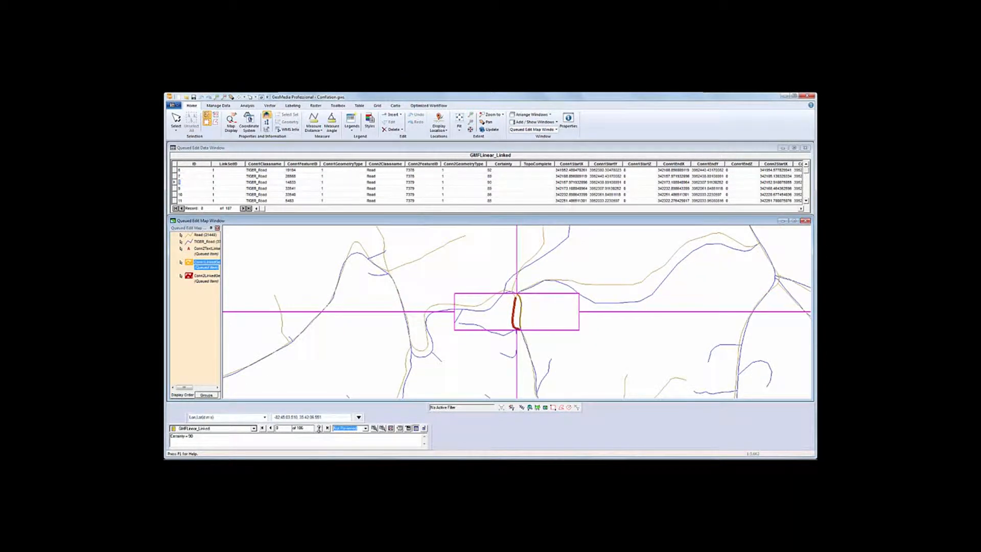
pyautogui.click(319, 429)
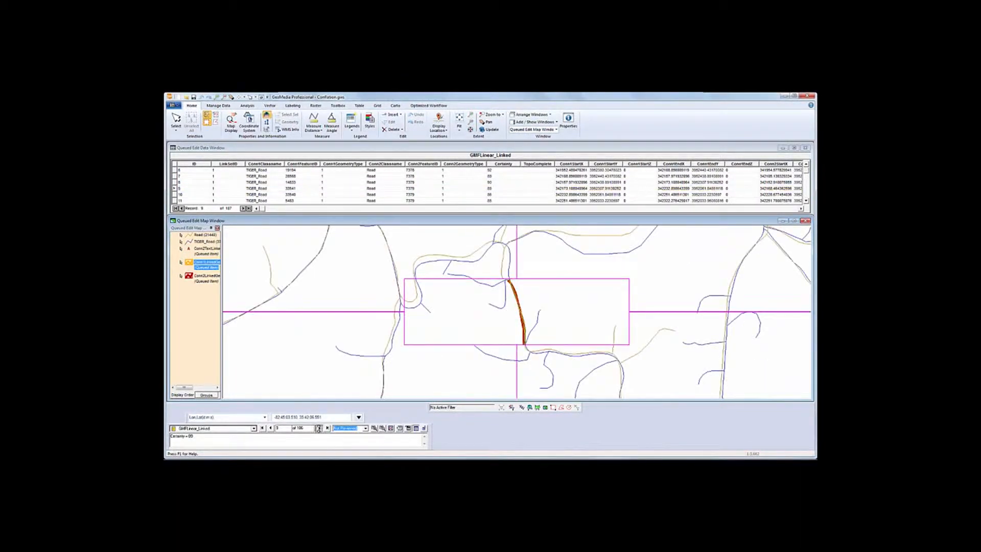
pyautogui.click(319, 428)
pyautogui.click(319, 429)
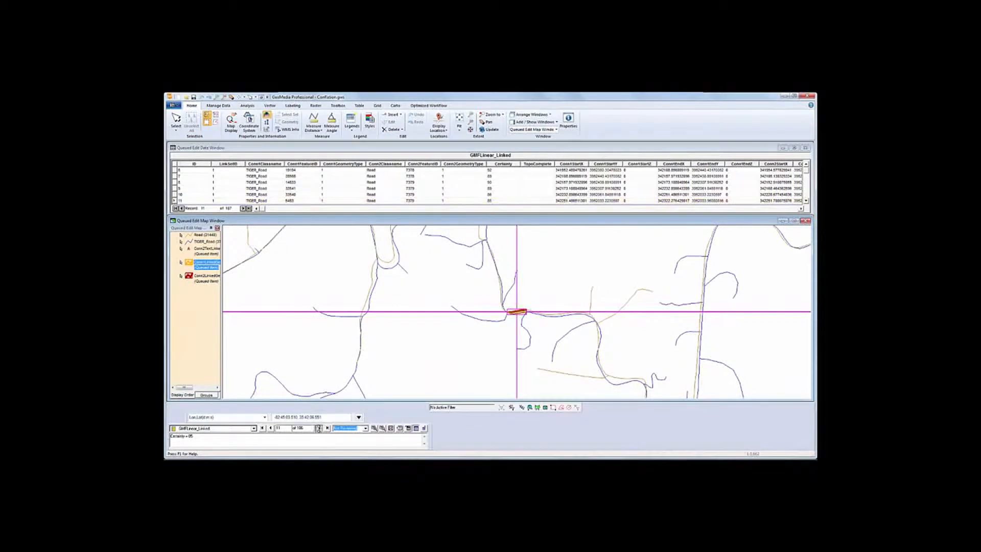
pyautogui.click(319, 428)
pyautogui.click(319, 429)
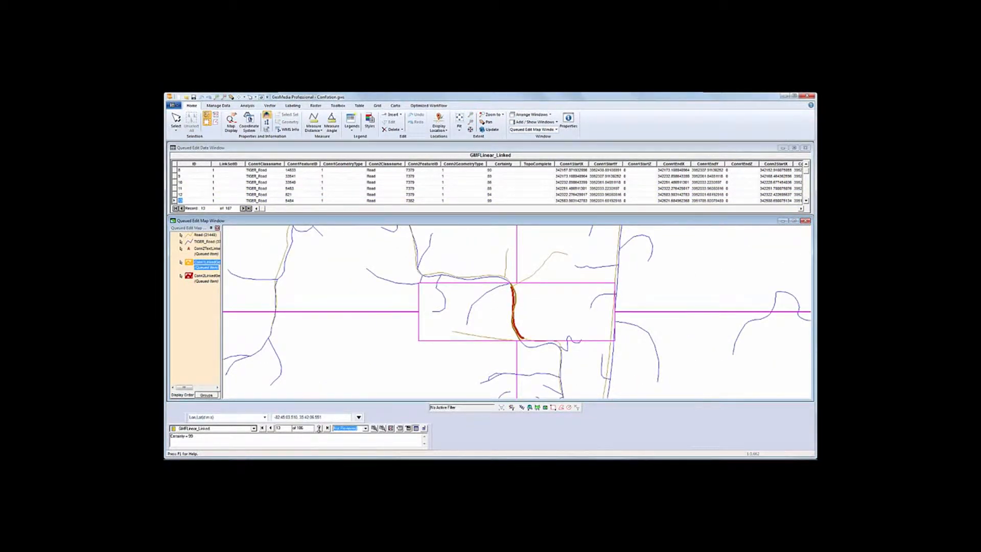
pyautogui.click(319, 429)
pyautogui.click(319, 428)
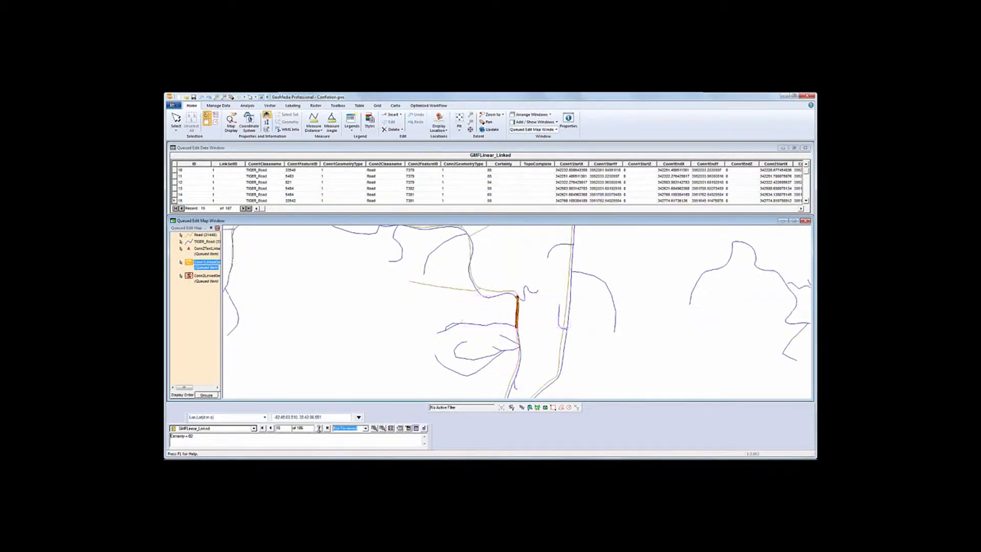
pyautogui.click(319, 429)
pyautogui.click(319, 428)
pyautogui.click(319, 428)
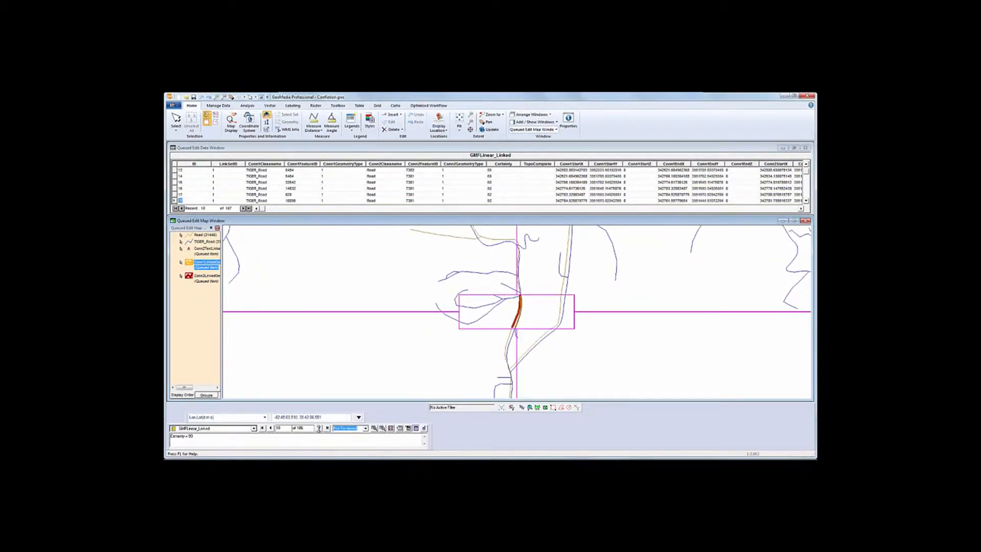
pyautogui.click(319, 429)
pyautogui.click(319, 428)
pyautogui.click(318, 428)
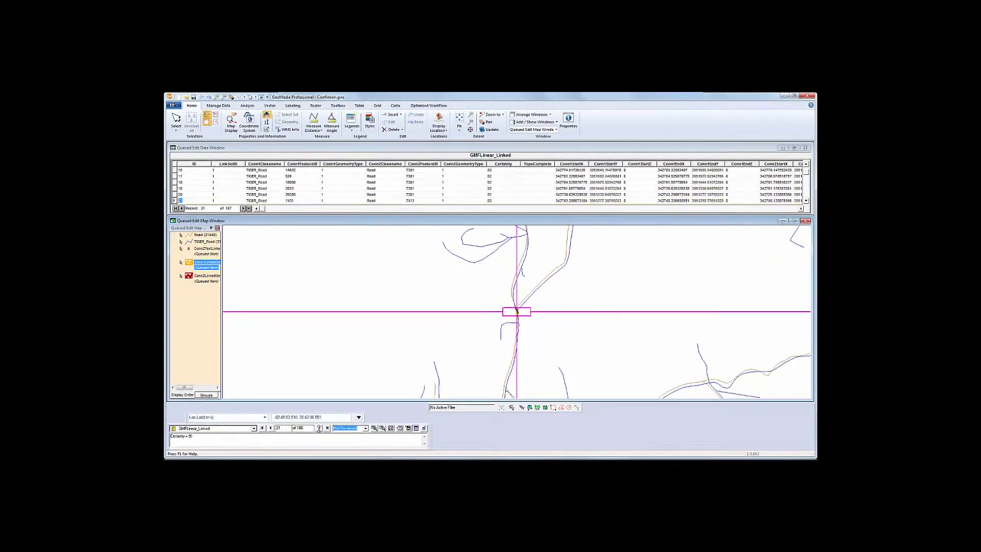
pyautogui.click(319, 428)
# Step: Open Queued Edit QuickStatus for the linked queue and place its window over the lower part of the map
pyautogui.click(409, 428)
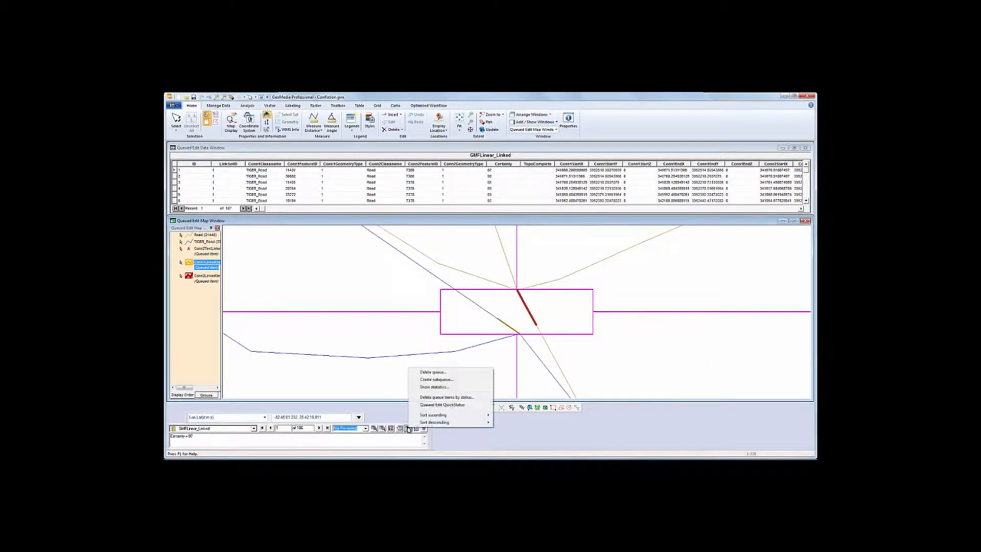
pyautogui.click(425, 405)
pyautogui.moveTo(184, 97); pyautogui.dragTo(351, 344)
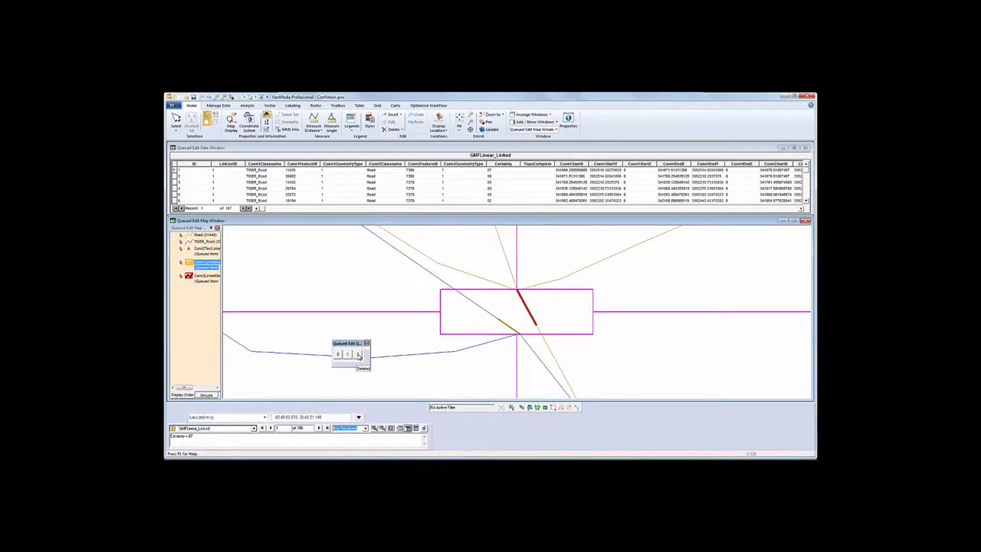
# Step: Mark successive links in the GMFLinear_Linked queue as Accepted with QuickStatus, up to item 15
pyautogui.click(359, 356)
pyautogui.click(348, 354)
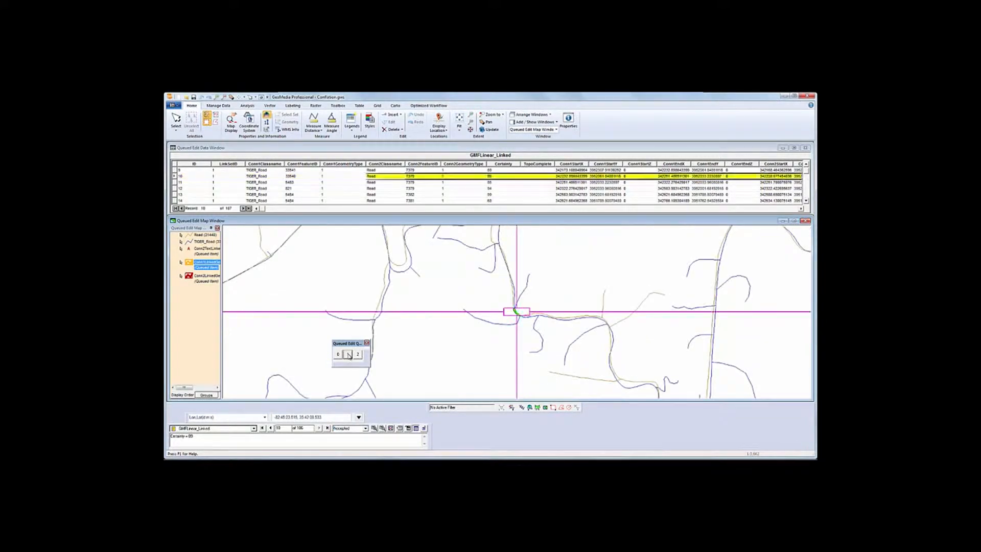
pyautogui.click(348, 354)
pyautogui.click(348, 355)
pyautogui.click(348, 355)
pyautogui.click(348, 355)
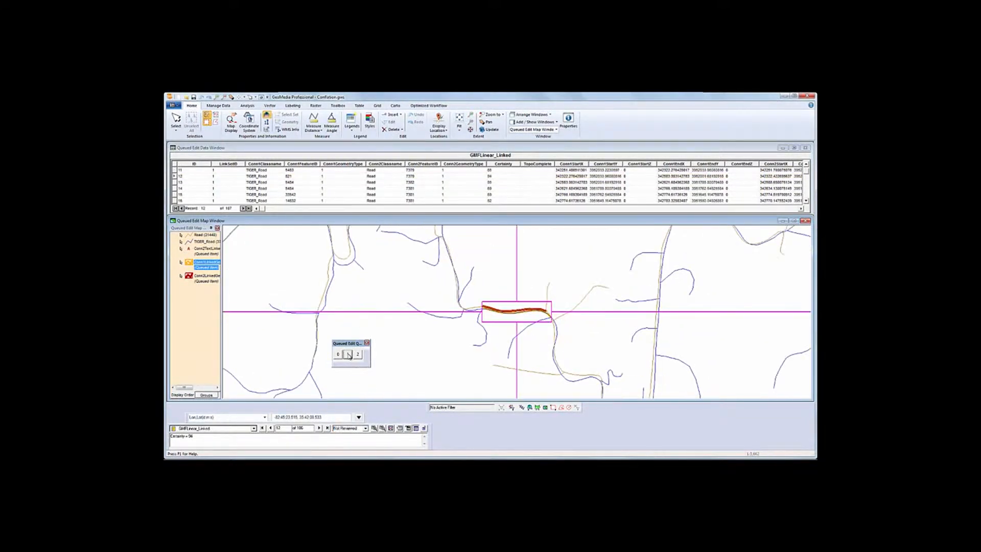
pyautogui.click(348, 355)
pyautogui.click(349, 354)
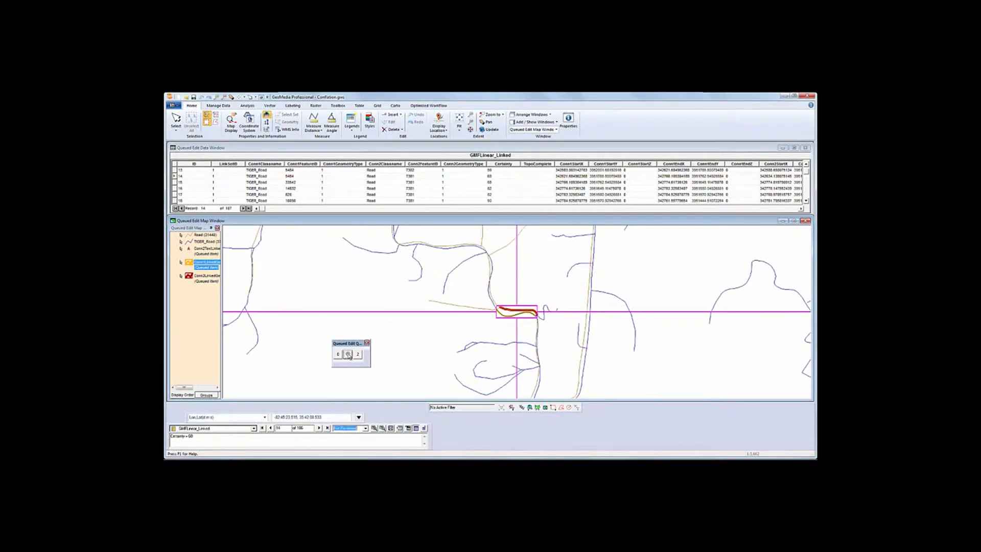
pyautogui.click(349, 355)
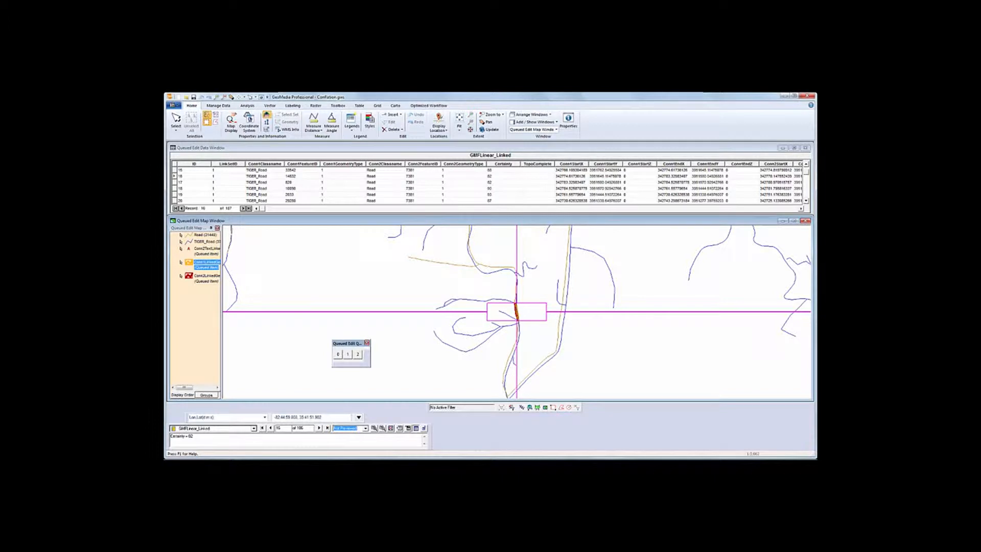
# Step: Switch the edit queue to GMFLinear_Unlinked and show its first item up close
pyautogui.click(254, 428)
pyautogui.click(205, 394)
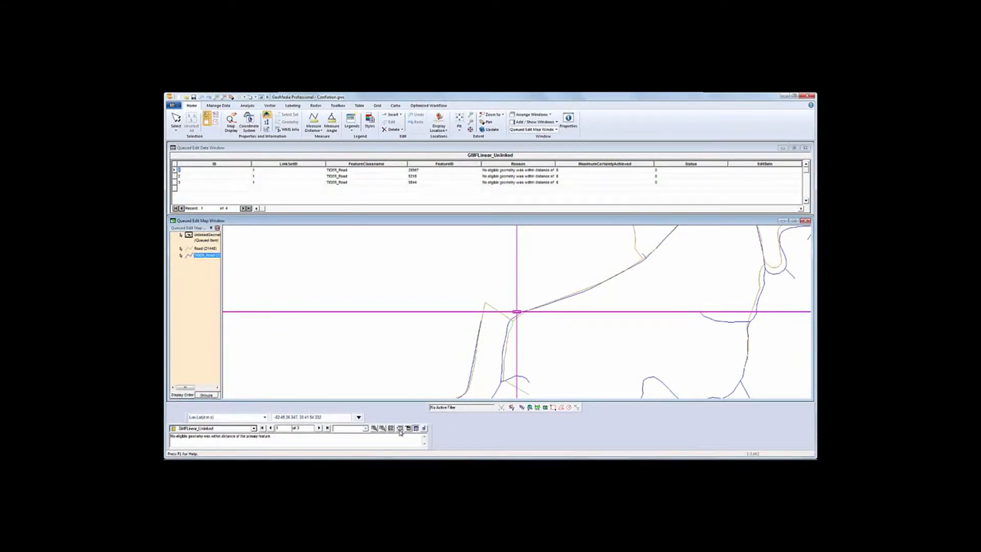
pyautogui.click(374, 428)
pyautogui.click(375, 428)
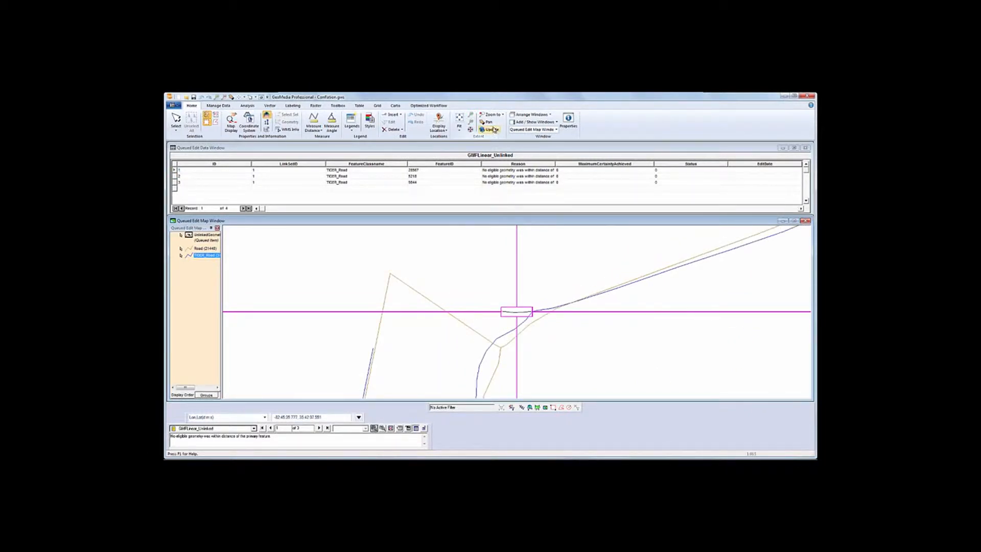
# Step: Add a conflation link between the first unlinked TIGER_Road feature and the nearby diagonal Road segment
pyautogui.click(339, 106)
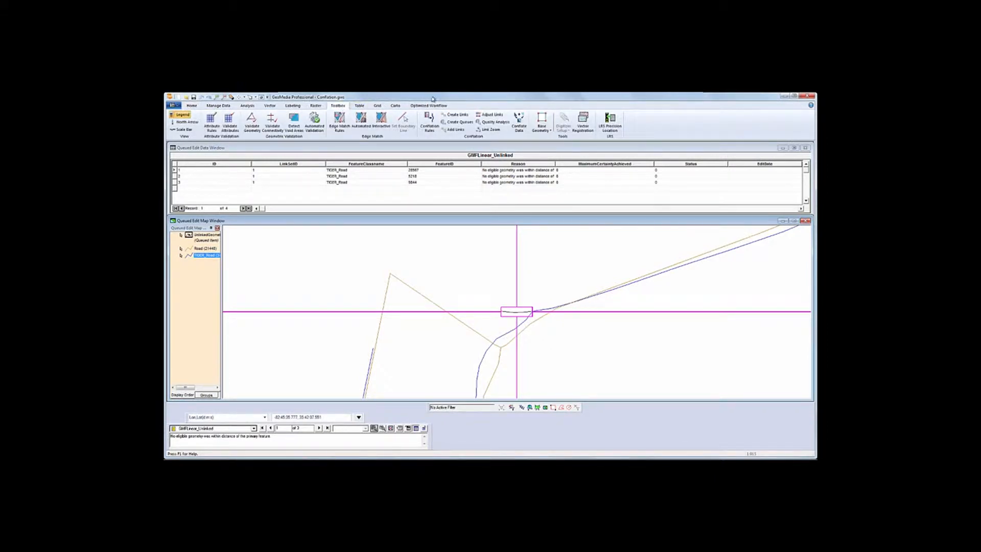
pyautogui.click(456, 131)
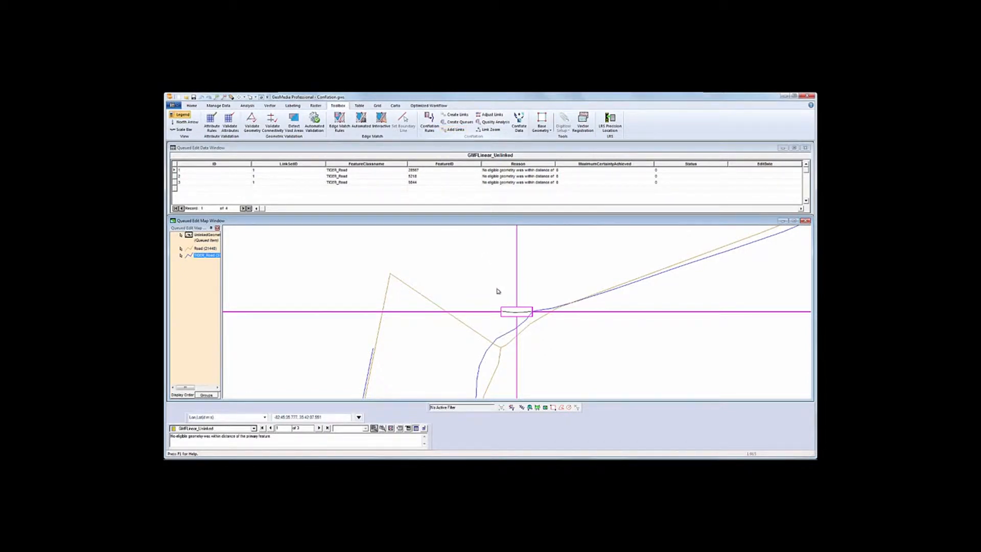
pyautogui.click(516, 315)
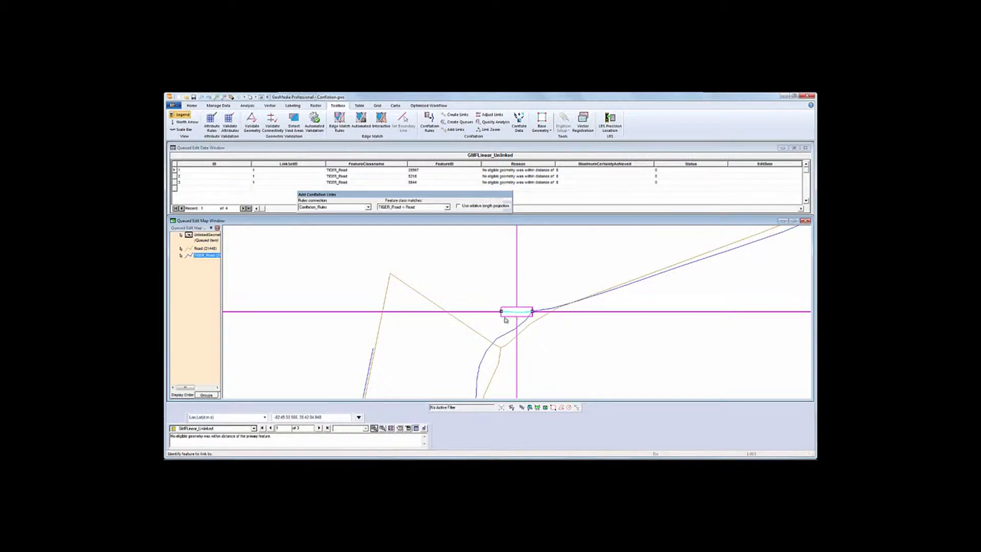
pyautogui.click(481, 336)
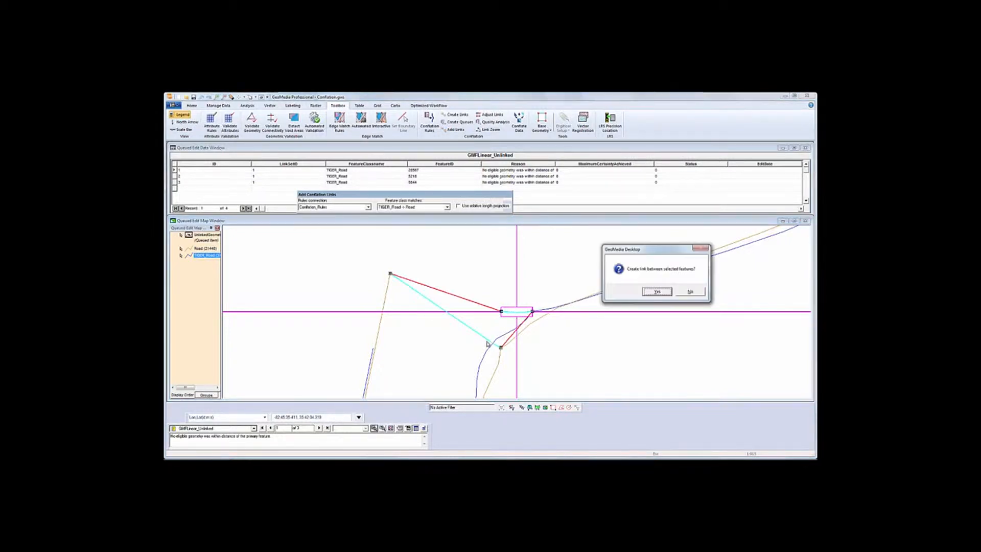
pyautogui.click(657, 291)
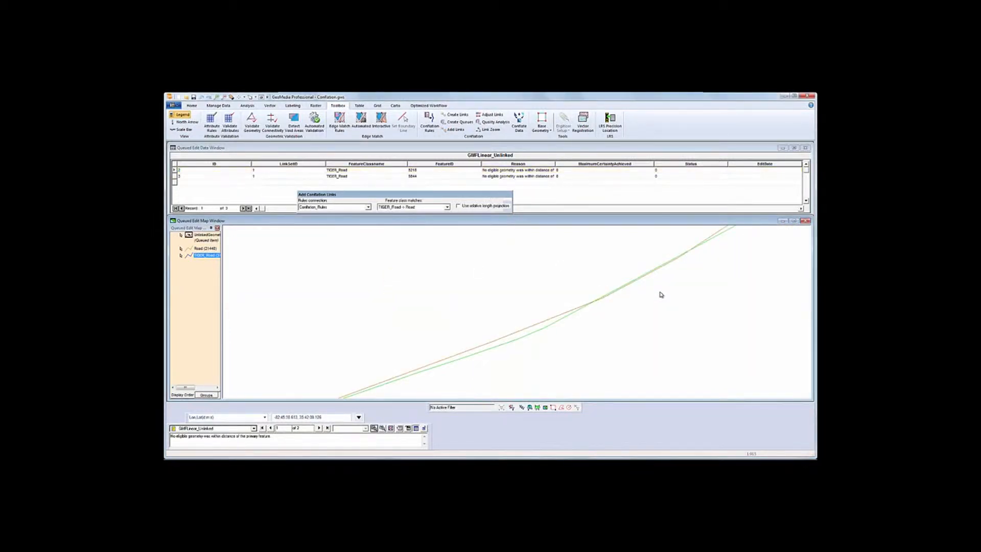
# Step: Show the next unlinked TIGER_Road feature in context and link it to the Road segment running alongside it
pyautogui.click(384, 429)
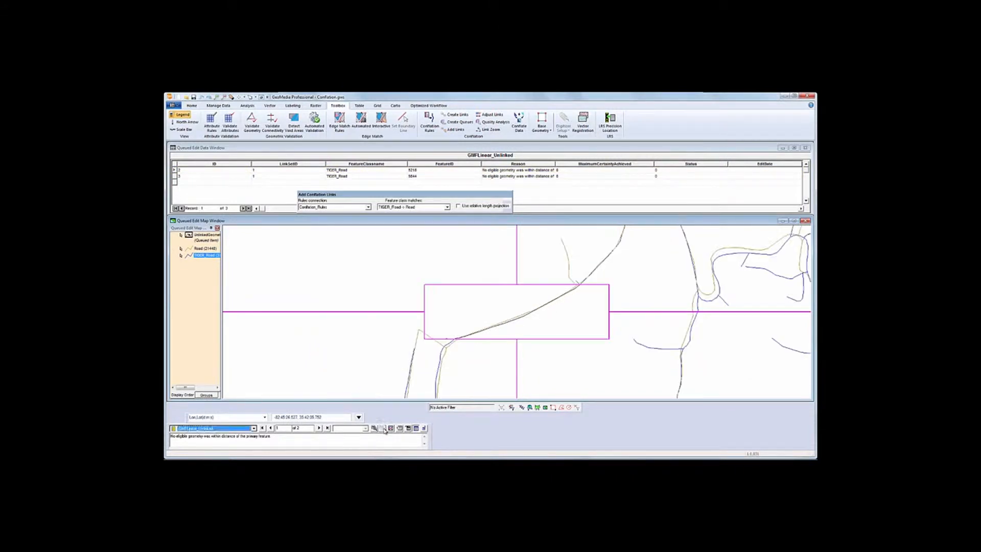
pyautogui.click(375, 430)
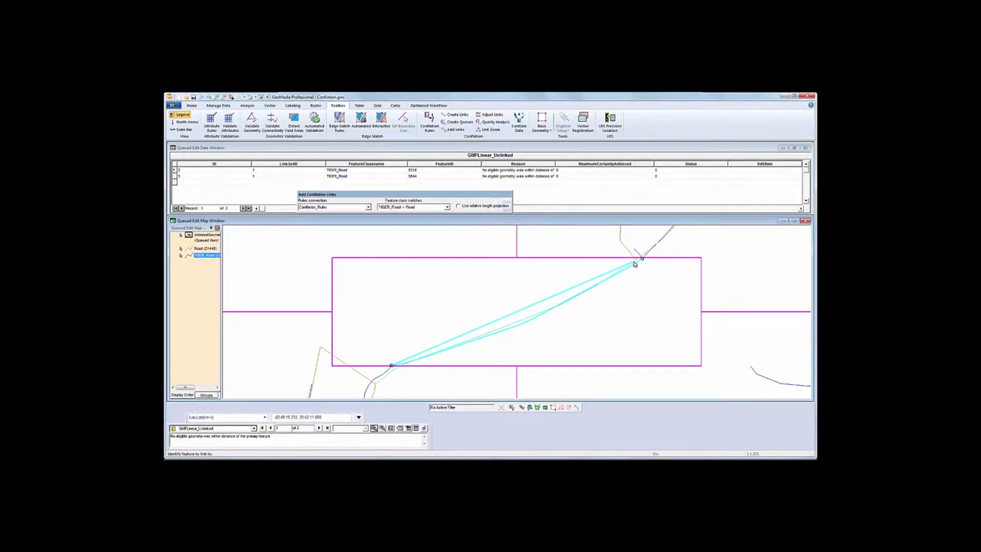
pyautogui.click(635, 264)
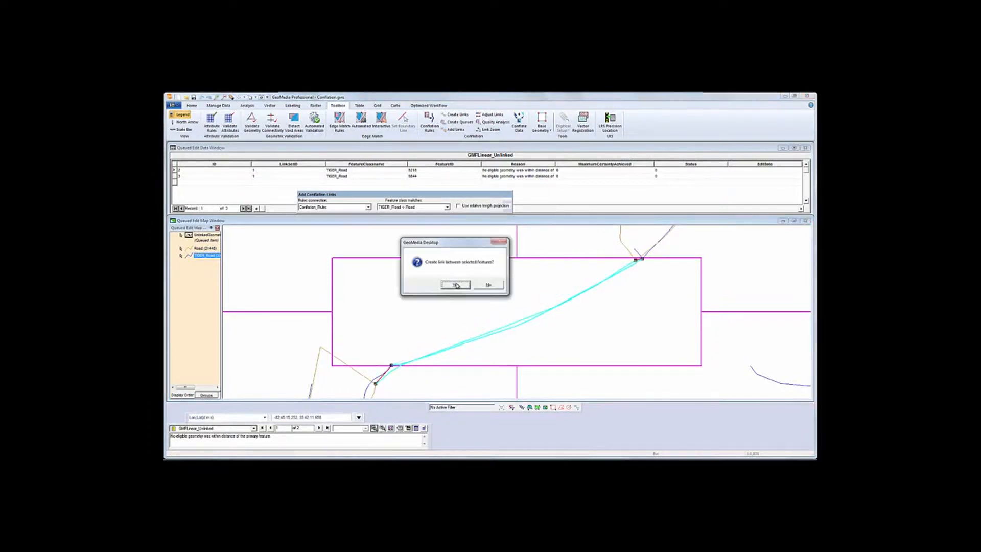
pyautogui.click(455, 283)
# Step: Link the last unlinked TIGER_Road feature to its parallel curved Road segment, keeping the dialogs clear of the geometry
pyautogui.moveTo(431, 197); pyautogui.dragTo(509, 237)
pyautogui.click(543, 266)
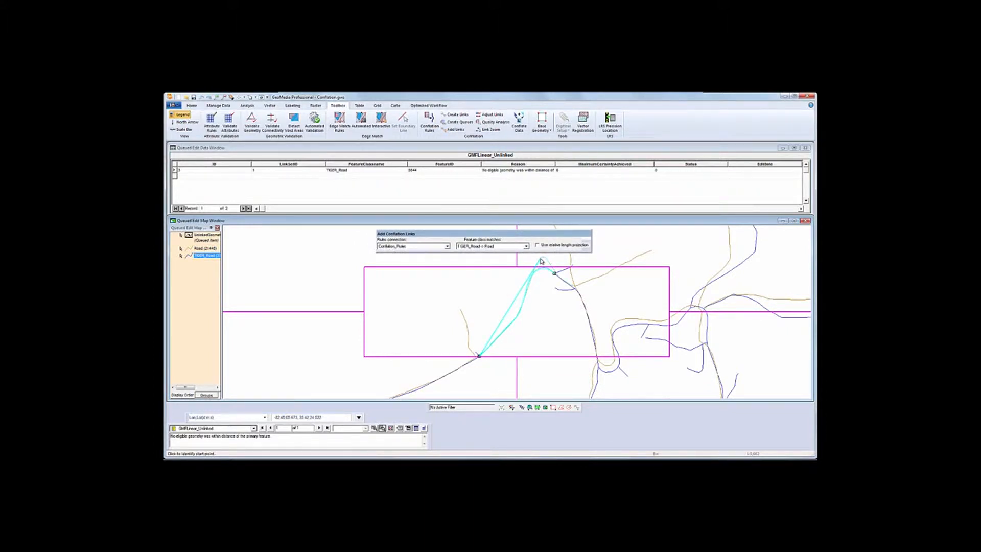
pyautogui.click(542, 261)
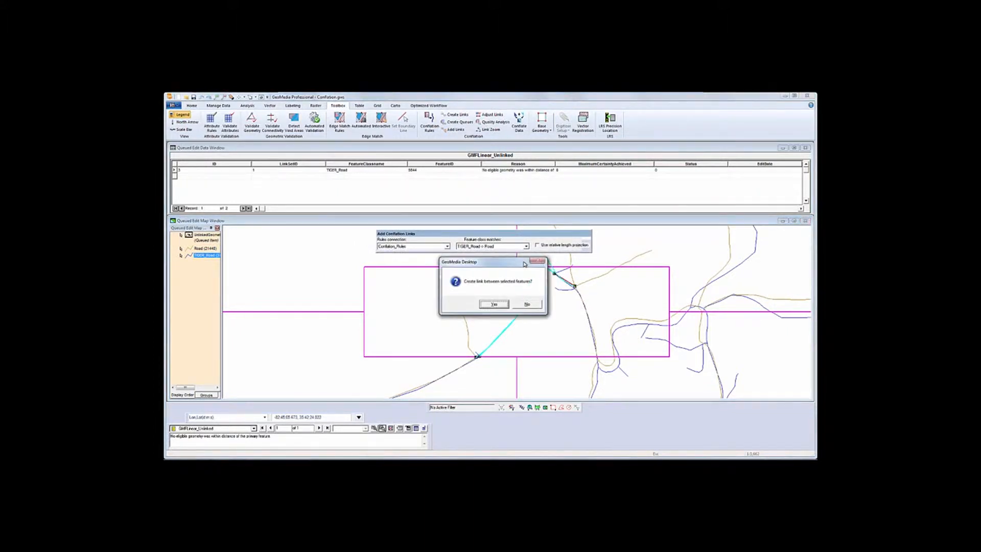
pyautogui.moveTo(524, 264); pyautogui.dragTo(372, 247)
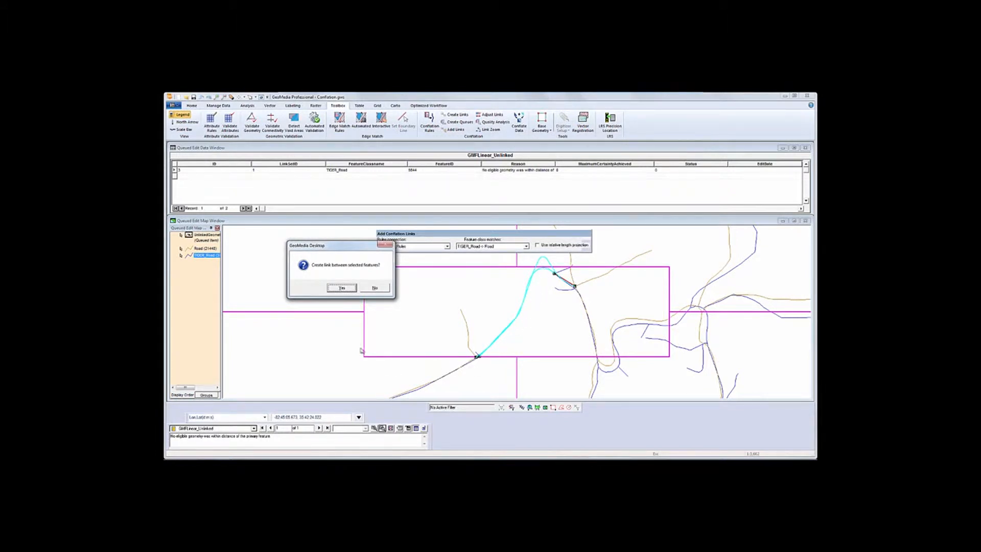
pyautogui.click(342, 288)
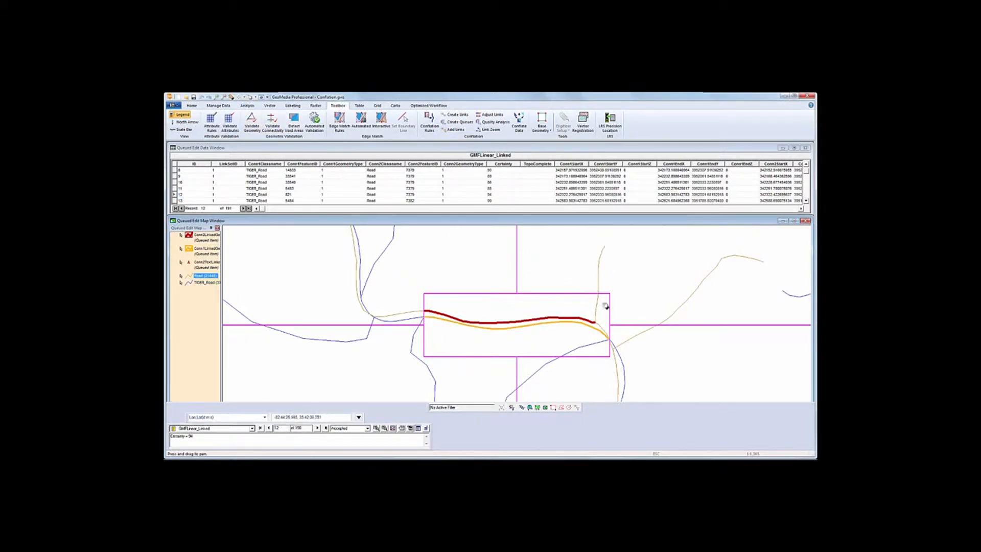
# Step: Adjust item 12 in the GMFLinear_Linked queue by shortening the TIGER_Road link's eastern end to match the linked Road's end
pyautogui.moveTo(598, 346); pyautogui.dragTo(455, 303)
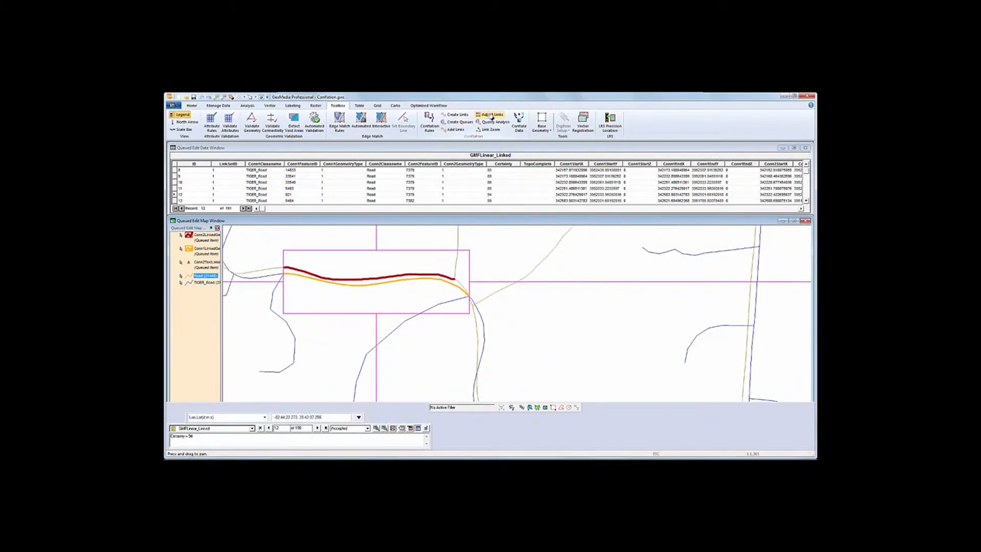
pyautogui.click(491, 118)
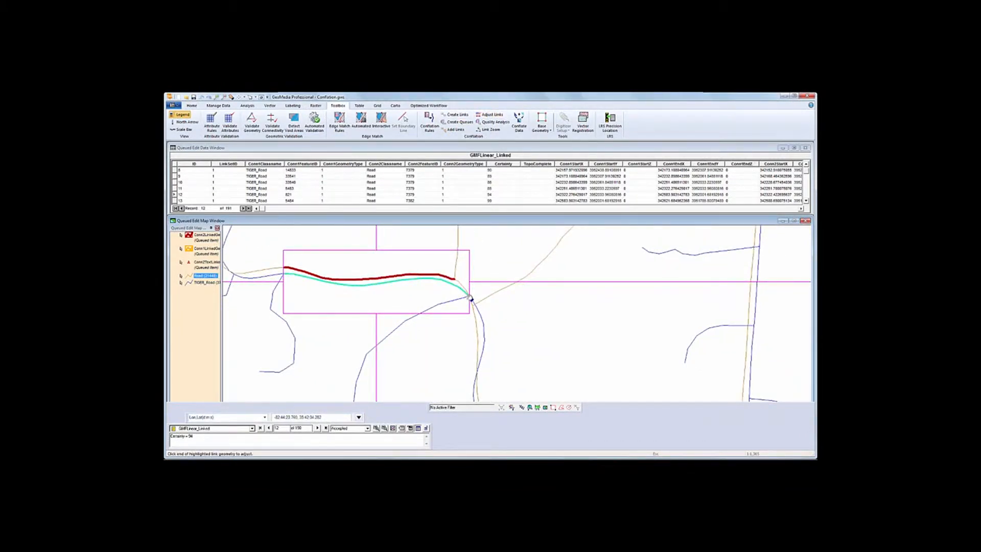
pyautogui.click(471, 298)
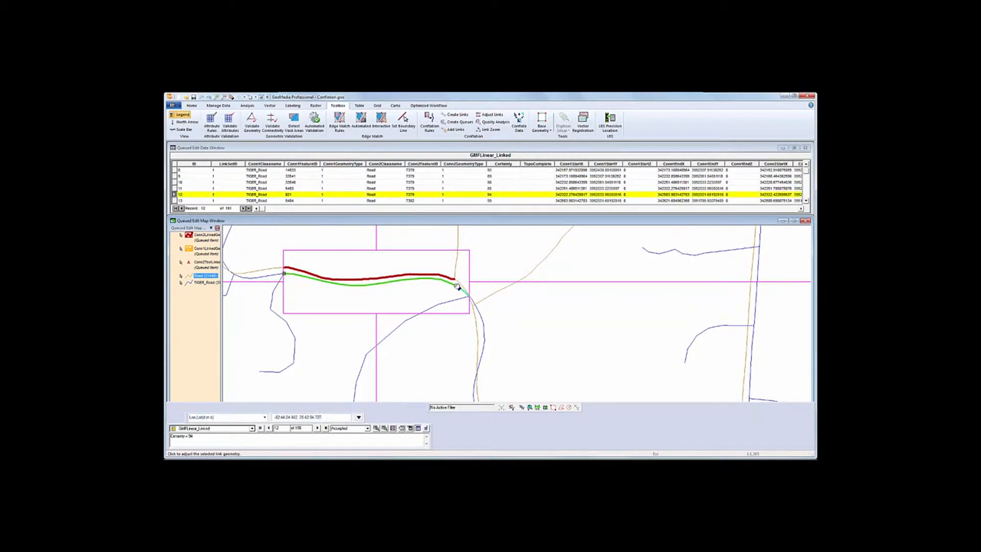
pyautogui.click(453, 286)
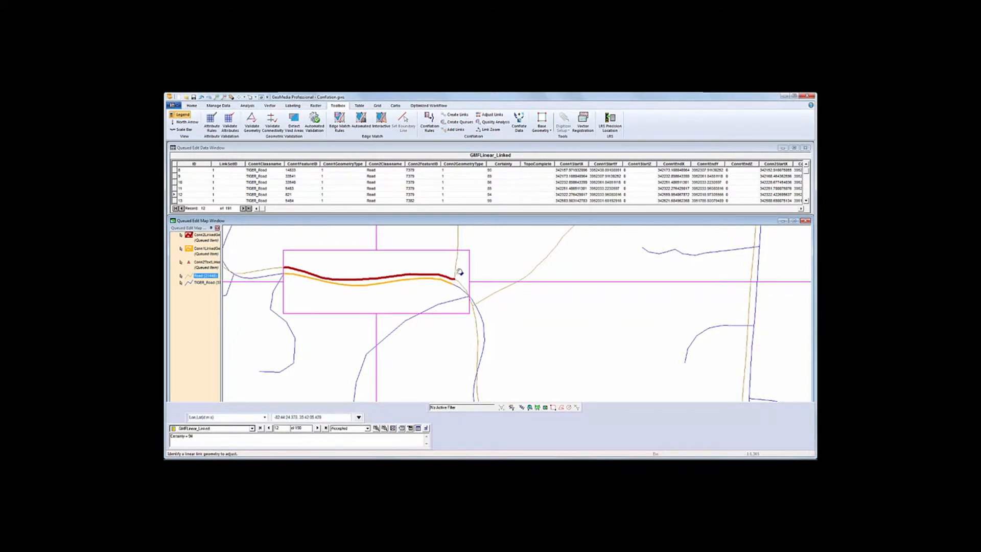
pyautogui.press('Escape')
# Step: Add a conflation link between the unmatched TIGER_Road and Road portions just east of item 12's linked geometry
pyautogui.click(456, 130)
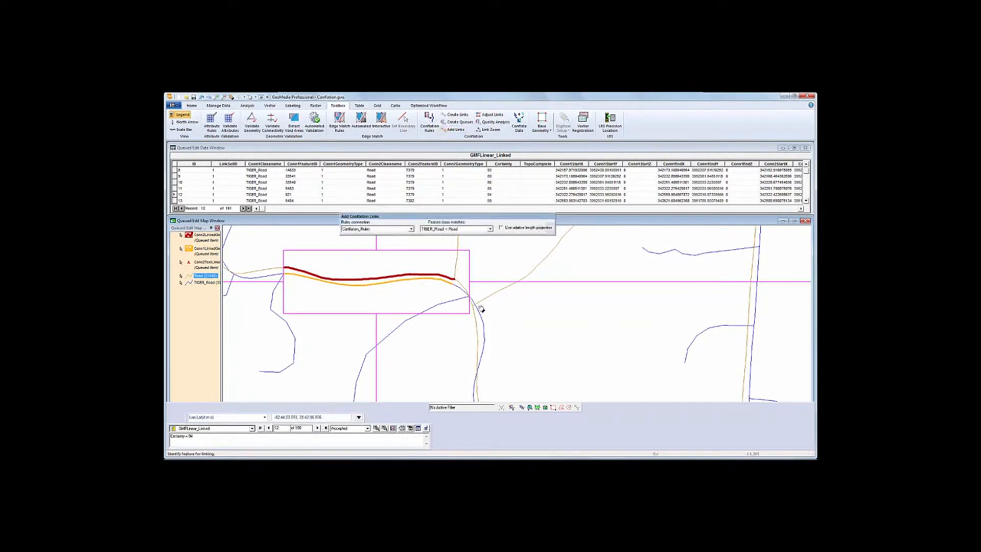
pyautogui.click(453, 283)
pyautogui.click(477, 306)
pyautogui.click(458, 281)
pyautogui.click(475, 306)
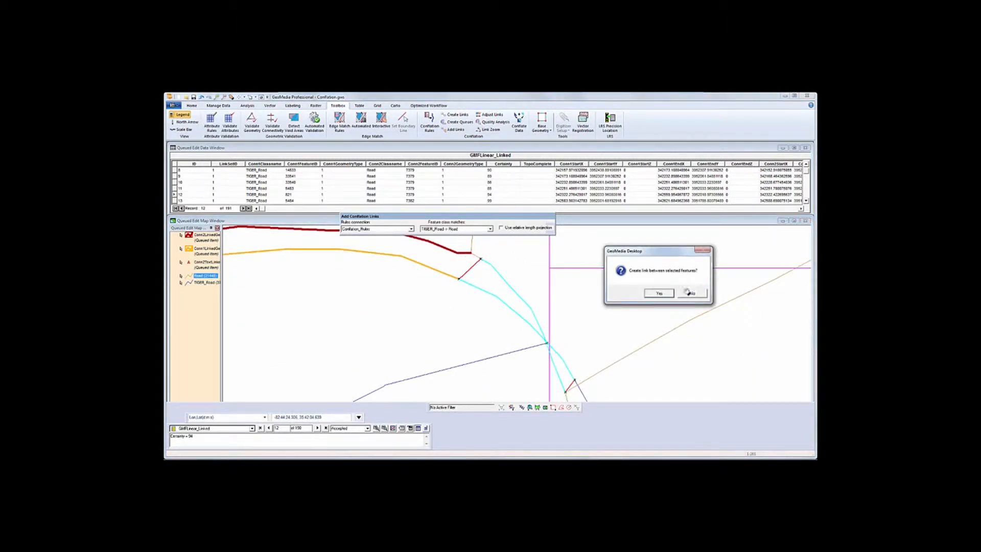
pyautogui.click(659, 293)
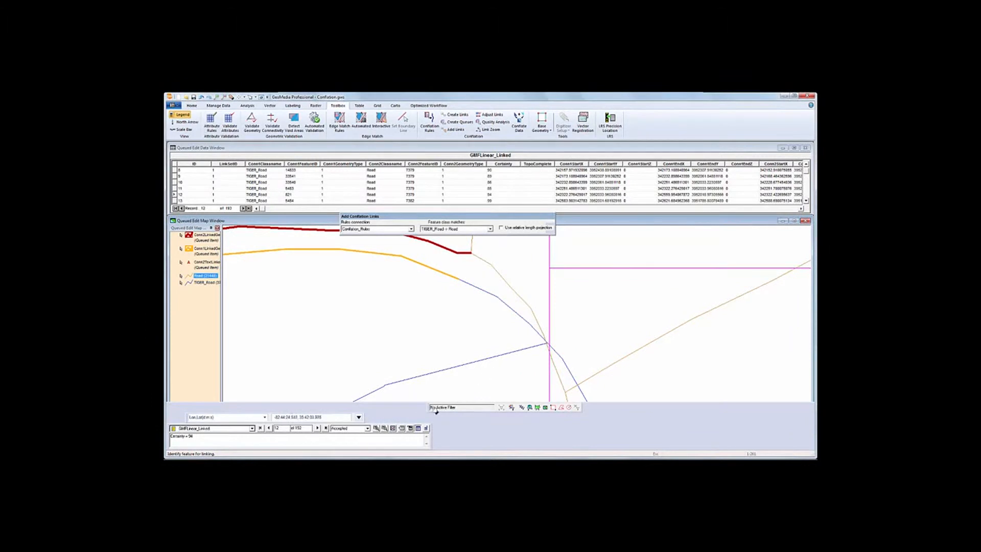
# Step: Examine item 13 of the linked queue with its surroundings and go back to the previous item
pyautogui.click(319, 429)
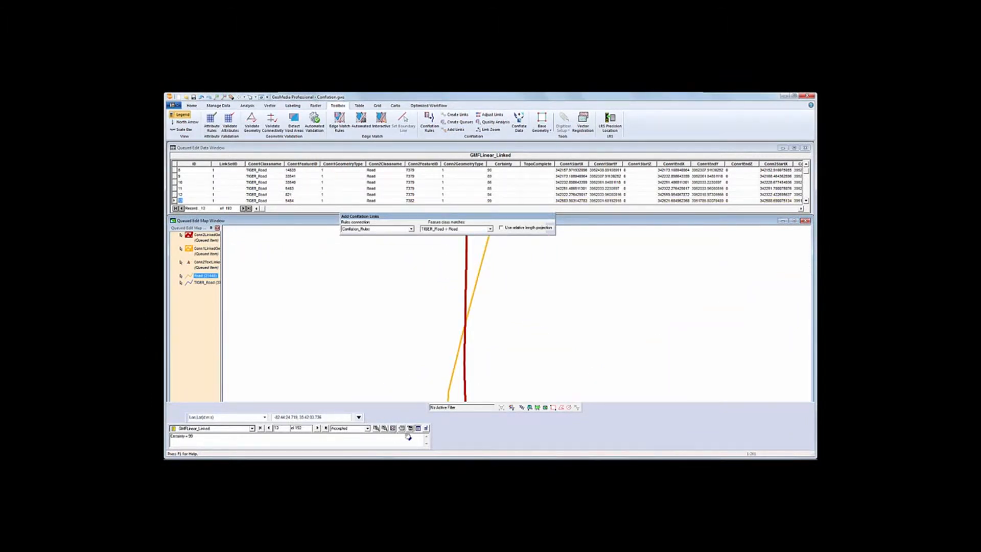
pyautogui.click(384, 428)
pyautogui.click(384, 428)
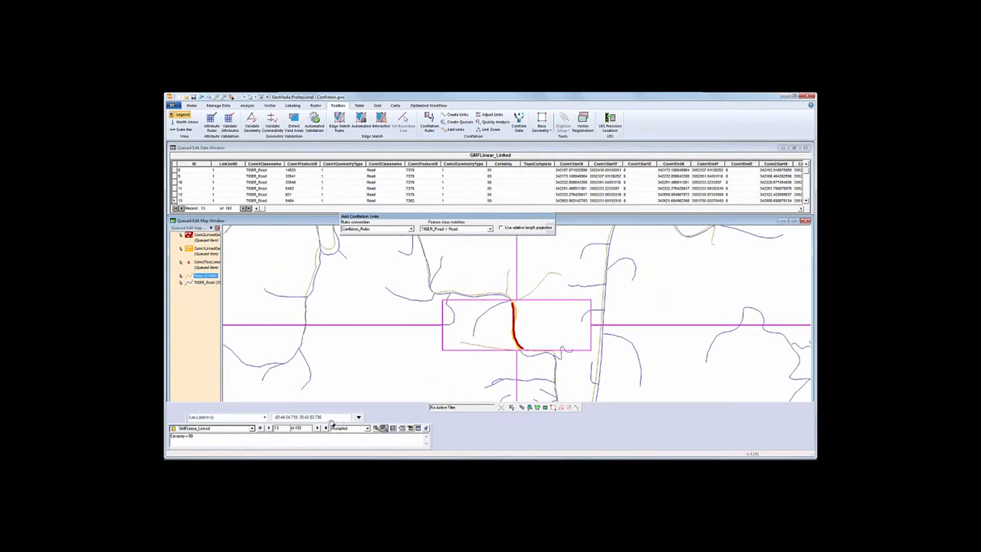
pyautogui.click(269, 429)
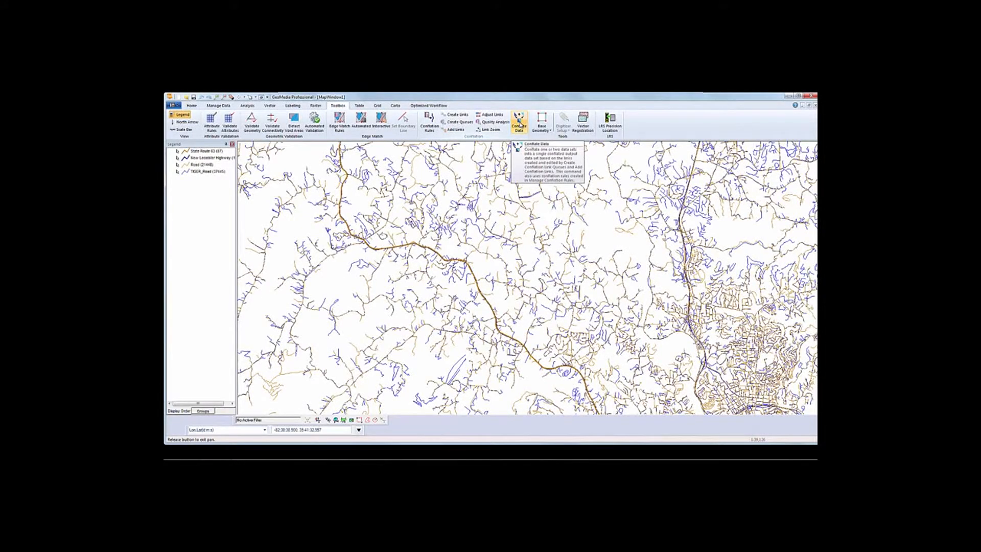
# Step: Conflate the State Route 63 link set with the existing options, sending the output to the Conflation_Output warehouse connection
pyautogui.click(520, 124)
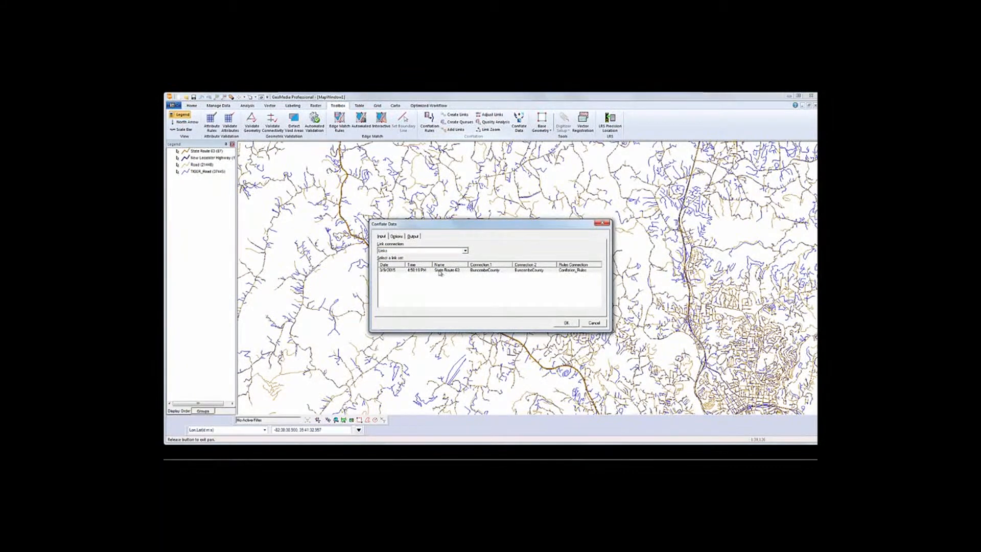
pyautogui.click(438, 271)
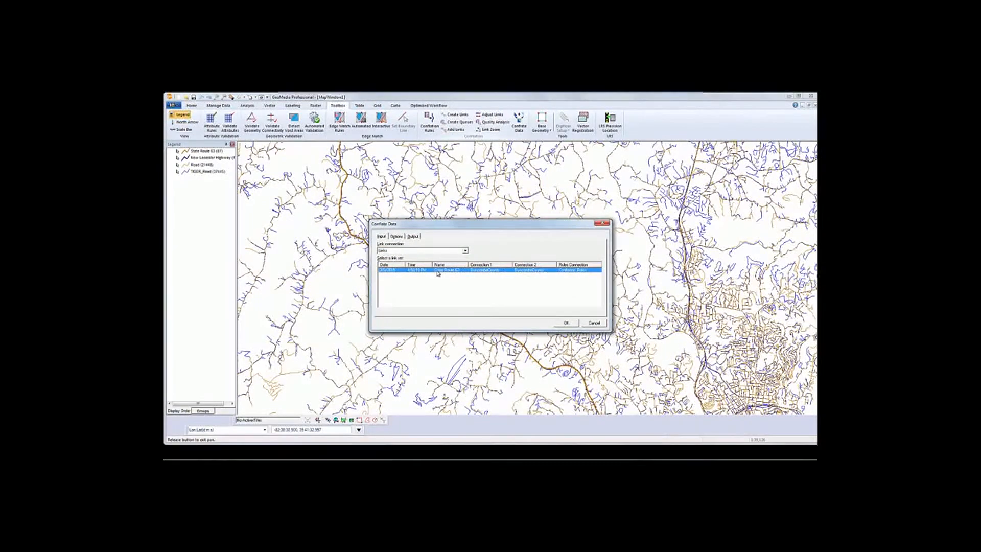
pyautogui.click(397, 237)
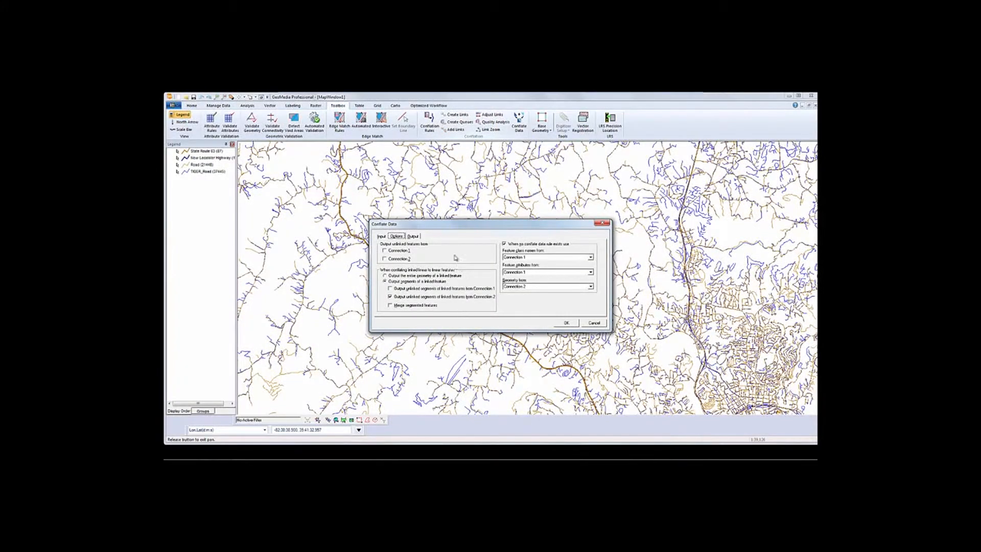
pyautogui.click(414, 237)
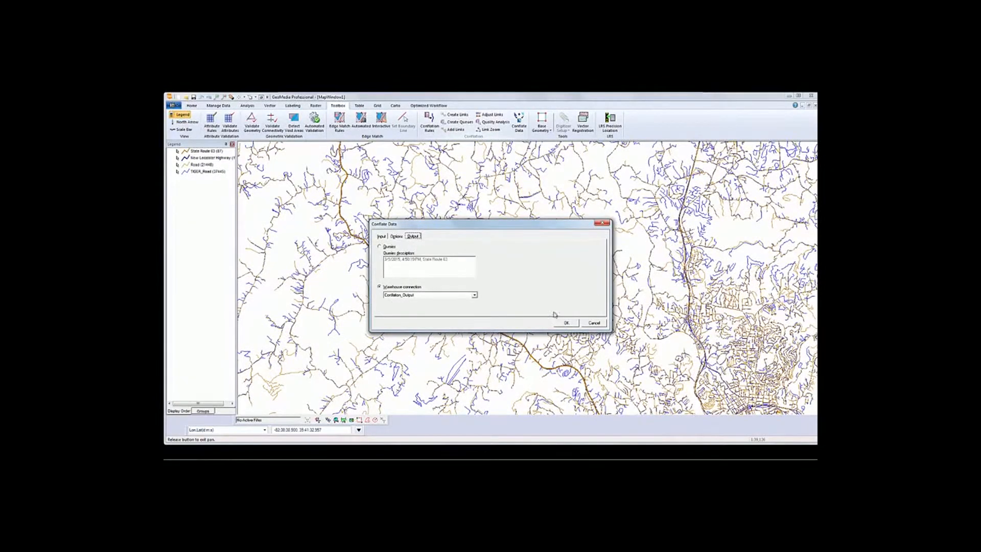
pyautogui.click(566, 324)
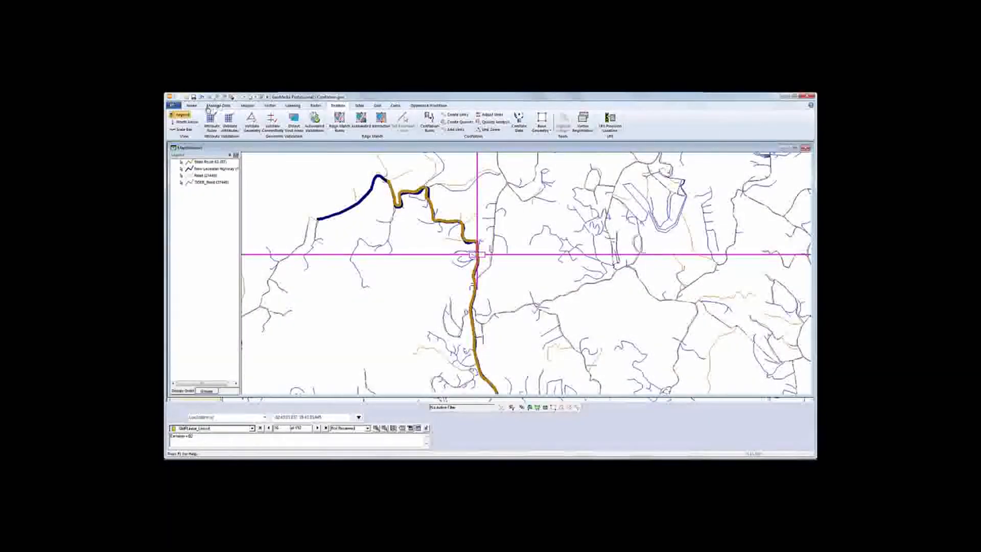
# Step: Add the TIGER_Road feature class from Conflation_Output to the map window's legend
pyautogui.click(191, 106)
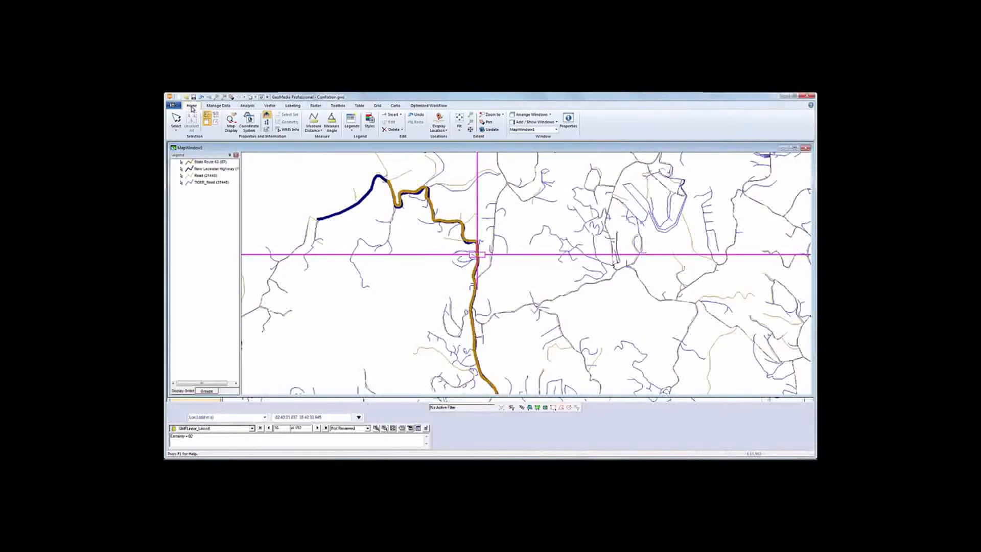
pyautogui.click(352, 126)
pyautogui.click(357, 145)
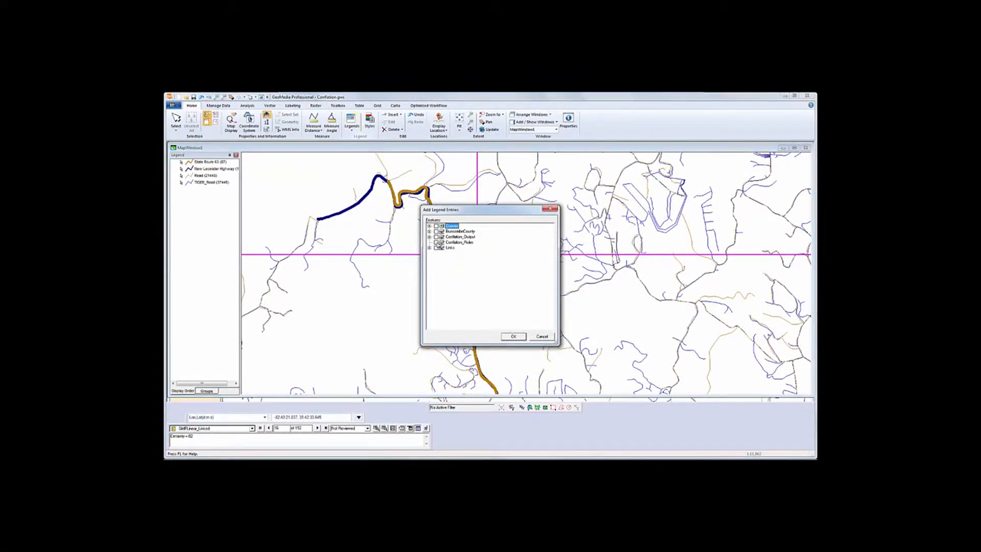
pyautogui.click(430, 237)
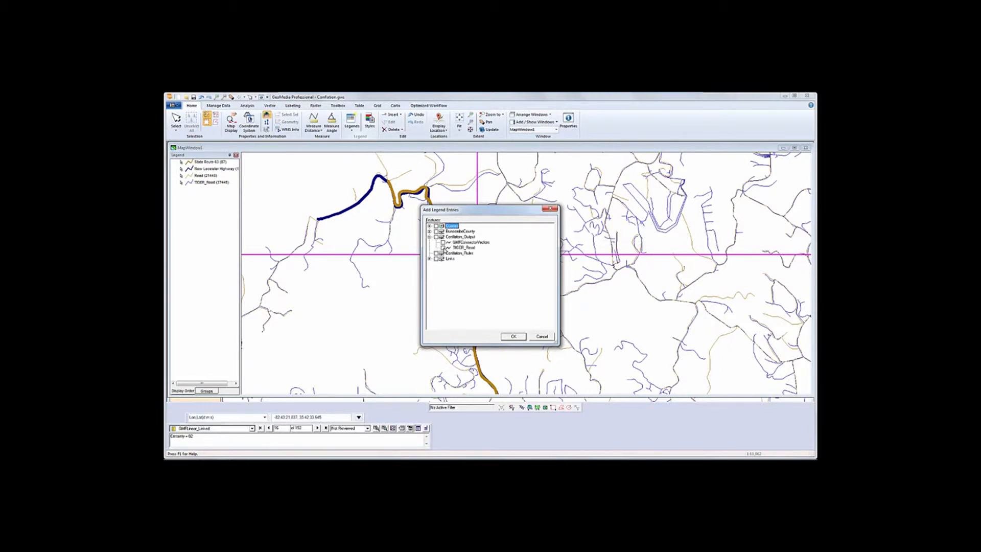
pyautogui.click(514, 337)
# Step: Rename the new Conflation_Output TIGER_Road legend entry as Conflated Results
pyautogui.click(199, 162)
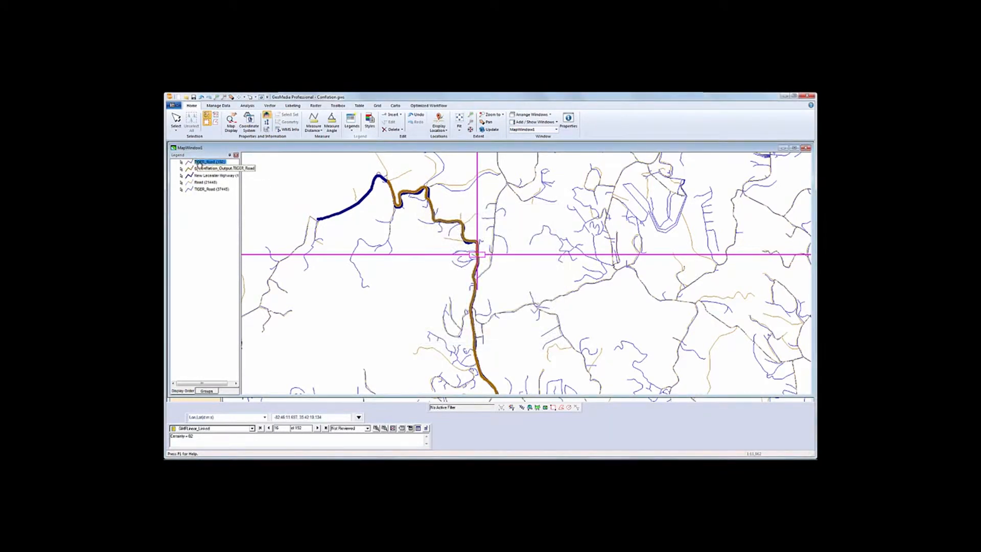
pyautogui.click(199, 162)
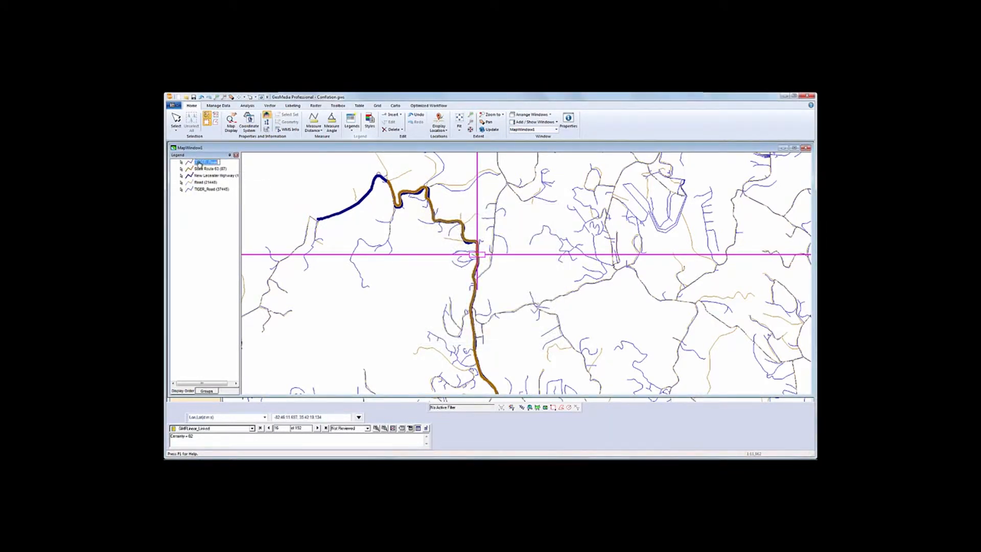
pyautogui.write('Cen')
pyautogui.press('Return')
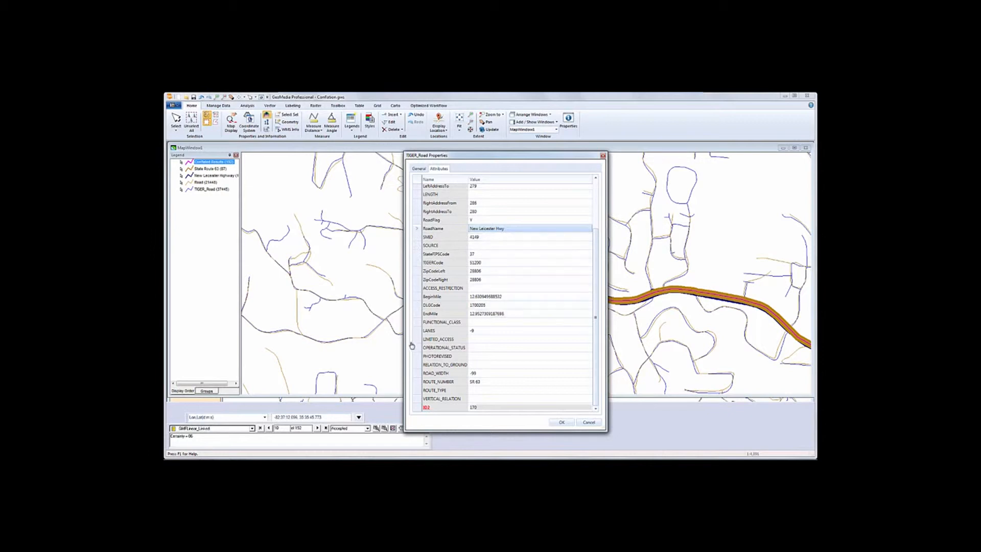
# Step: Examine the ROUTE_NUMBER and TIGERCode attributes of the conflated TIGER_Road feature
pyautogui.click(417, 383)
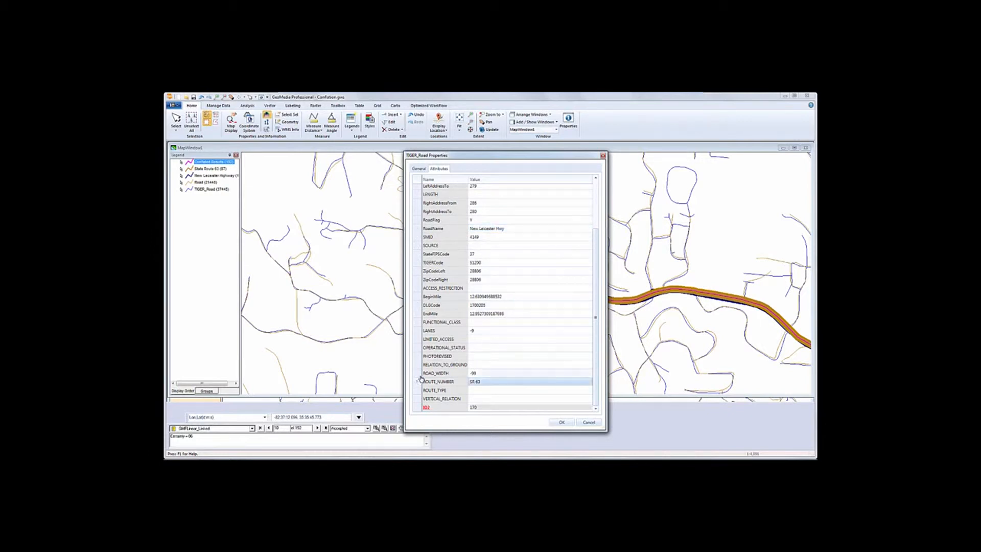
pyautogui.click(418, 263)
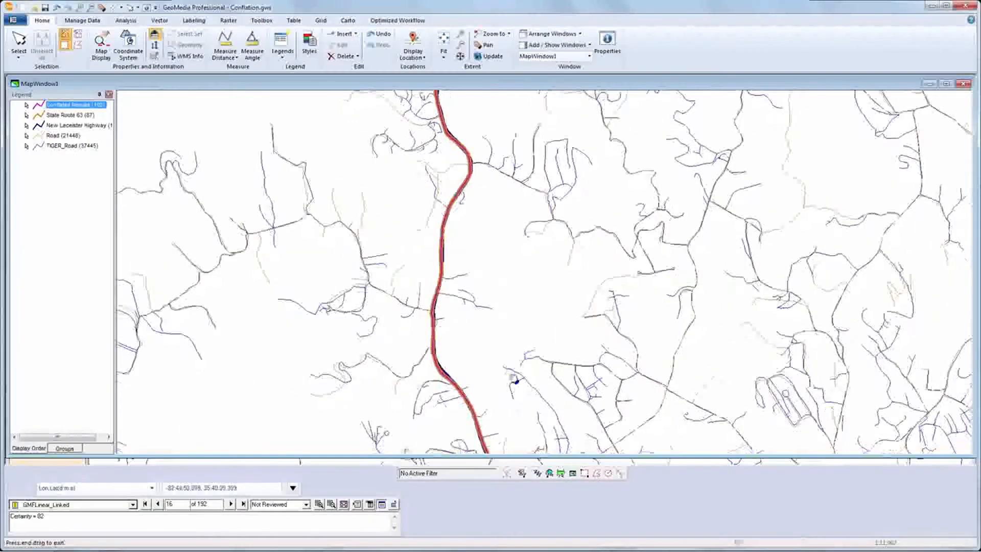
# Step: Follow the Conflated Results line along the highway and compare it with the original State Route 63 and New Leicester Highway geometries
pyautogui.moveTo(499, 385); pyautogui.dragTo(451, 247)
pyautogui.moveTo(649, 366); pyautogui.dragTo(402, 315)
pyautogui.moveTo(670, 401); pyautogui.dragTo(474, 303)
pyautogui.moveTo(592, 407); pyautogui.dragTo(556, 256)
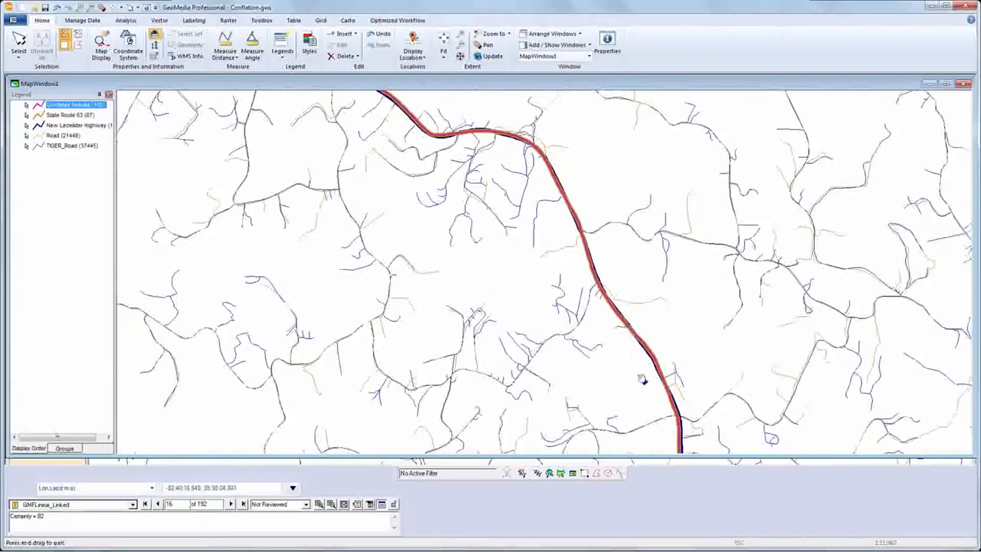
pyautogui.moveTo(642, 379); pyautogui.dragTo(573, 170)
pyautogui.moveTo(776, 366); pyautogui.dragTo(436, 234)
pyautogui.moveTo(668, 416); pyautogui.dragTo(484, 224)
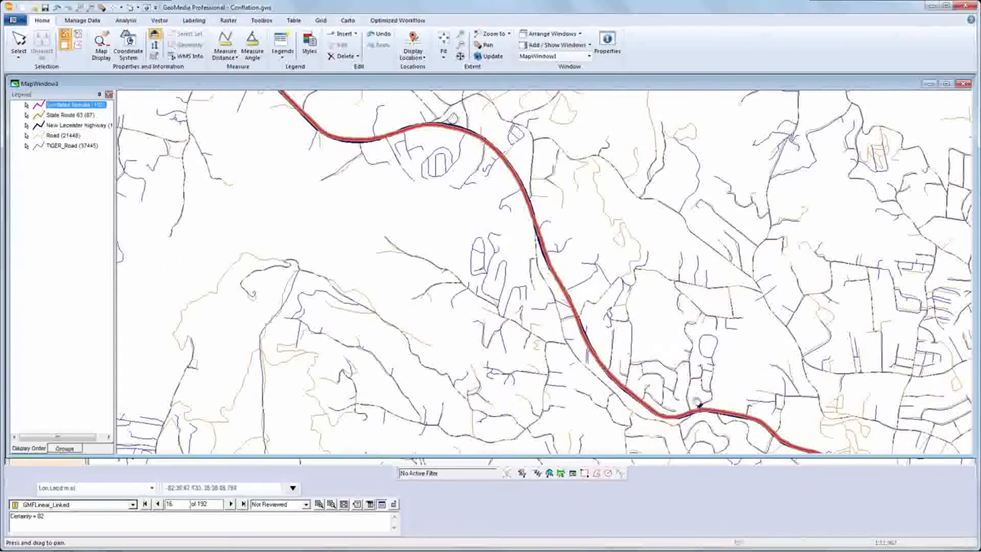
pyautogui.moveTo(696, 422); pyautogui.dragTo(733, 372)
pyautogui.moveTo(514, 170); pyautogui.dragTo(505, 365)
pyautogui.moveTo(274, 142); pyautogui.dragTo(748, 339)
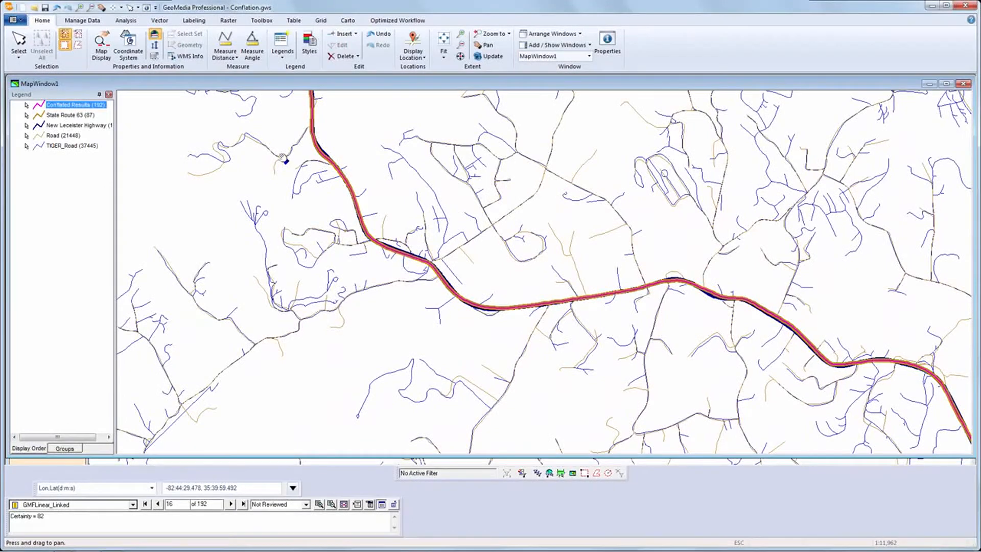